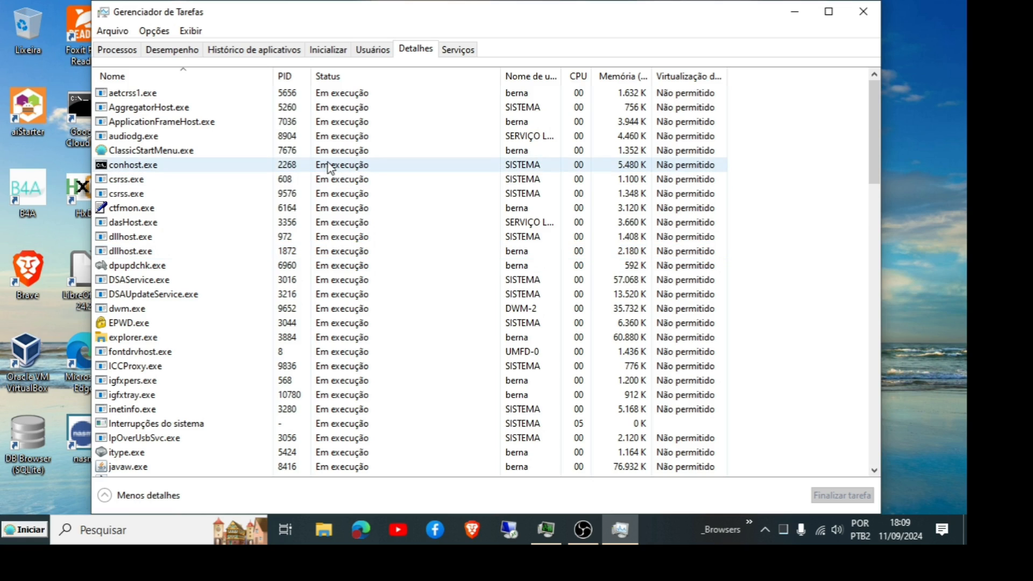
Step: Widen the Nome de usuário and Virtualização do UAC columns in the Detalhes list
left_click_drag(561, 80, 598, 83)
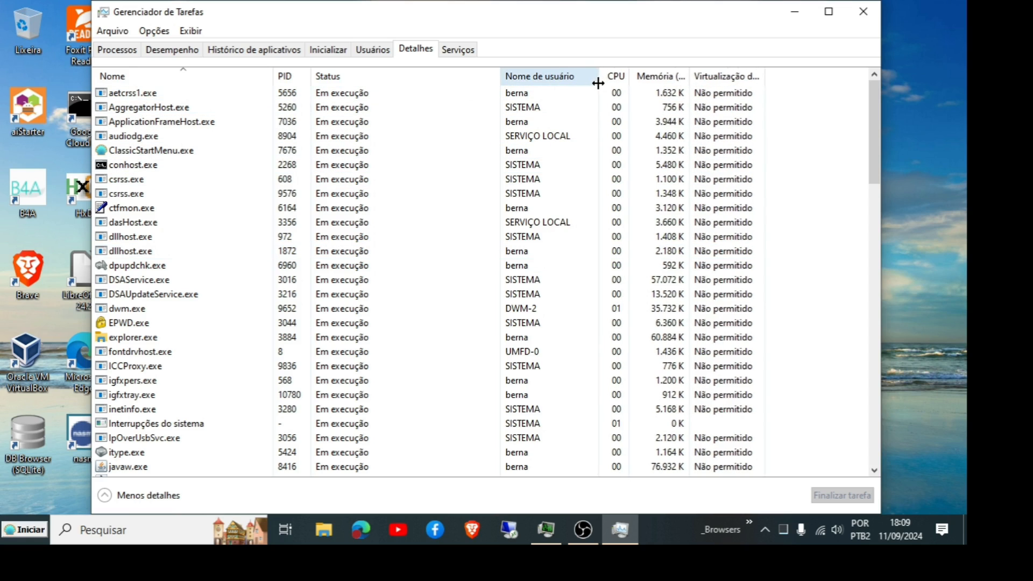
double_click(764, 79)
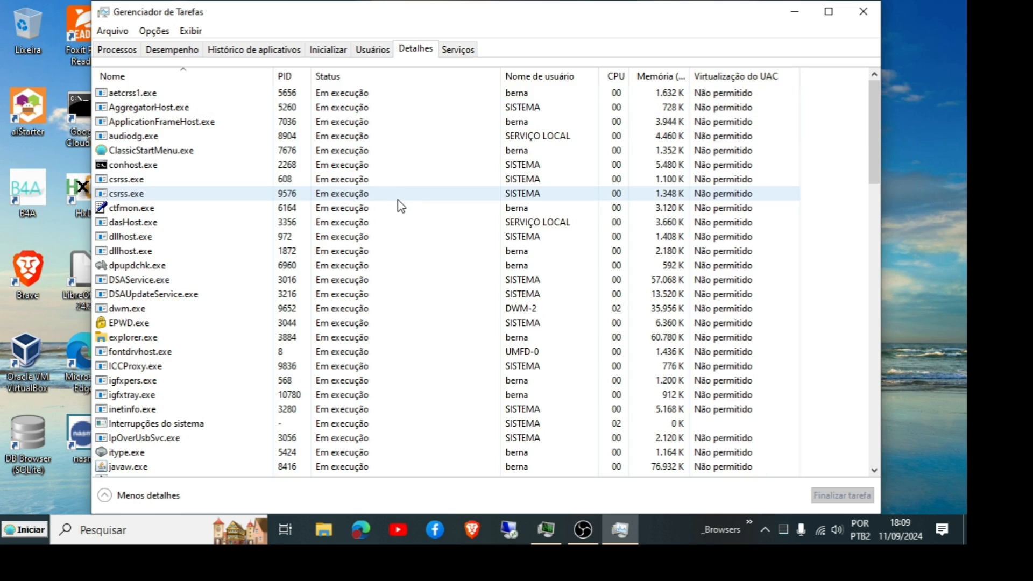
Step: Sort the process details list by CPU usage
scroll(388, 377, "down", 9)
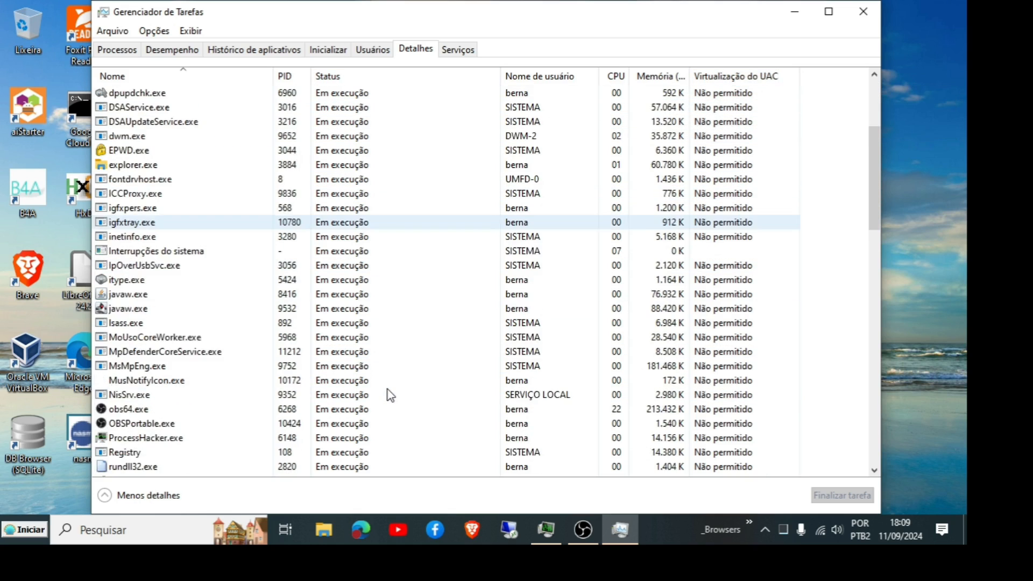
scroll(390, 395, "down", 5)
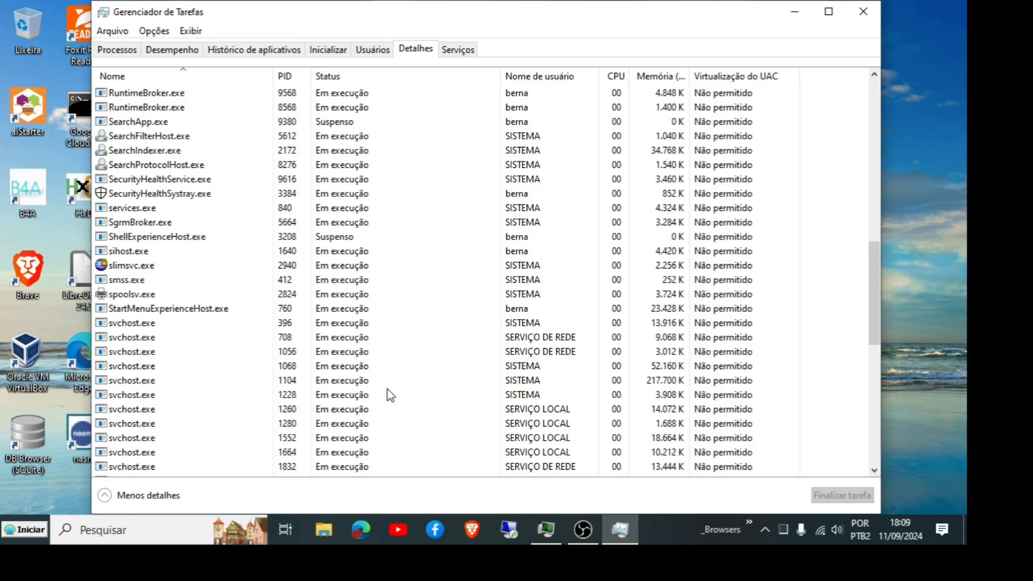
scroll(384, 377, "up", 14)
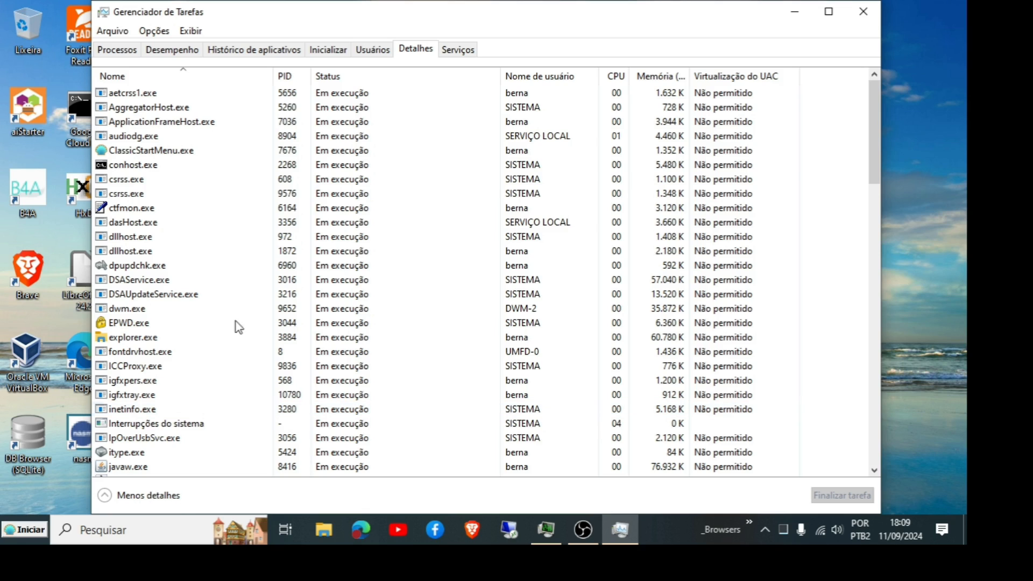
left_click(616, 76)
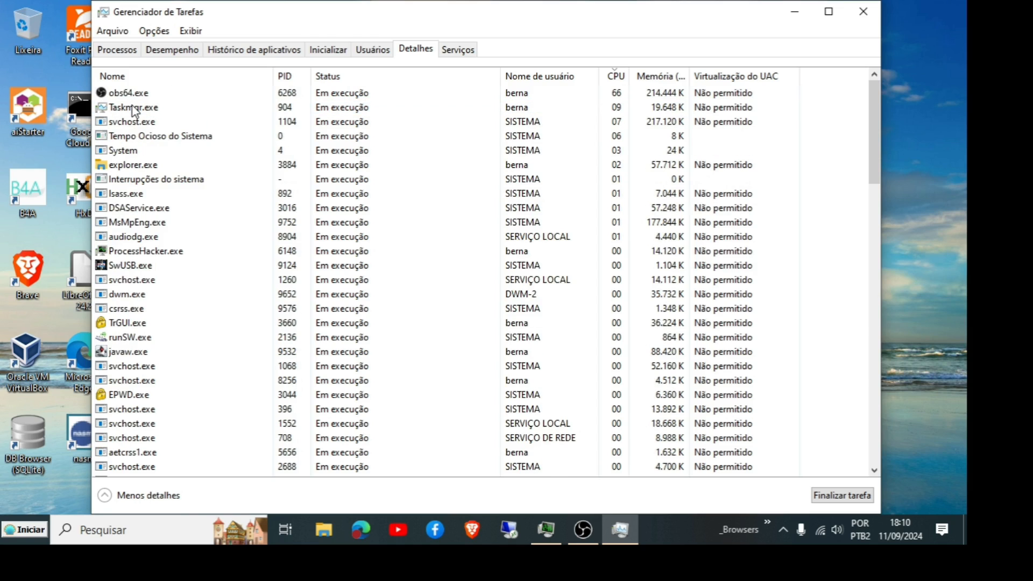
Step: Inspect the priority setting of obs64.exe in Task Manager
left_click(142, 95)
right_click(141, 95)
mouse_move(213, 156)
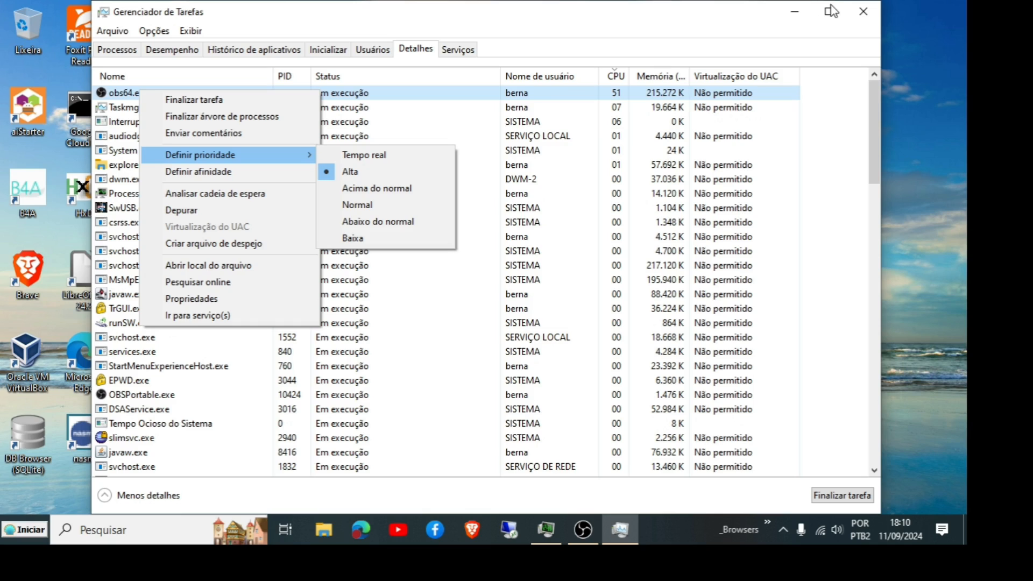
Step: Close Task Manager
left_click(864, 11)
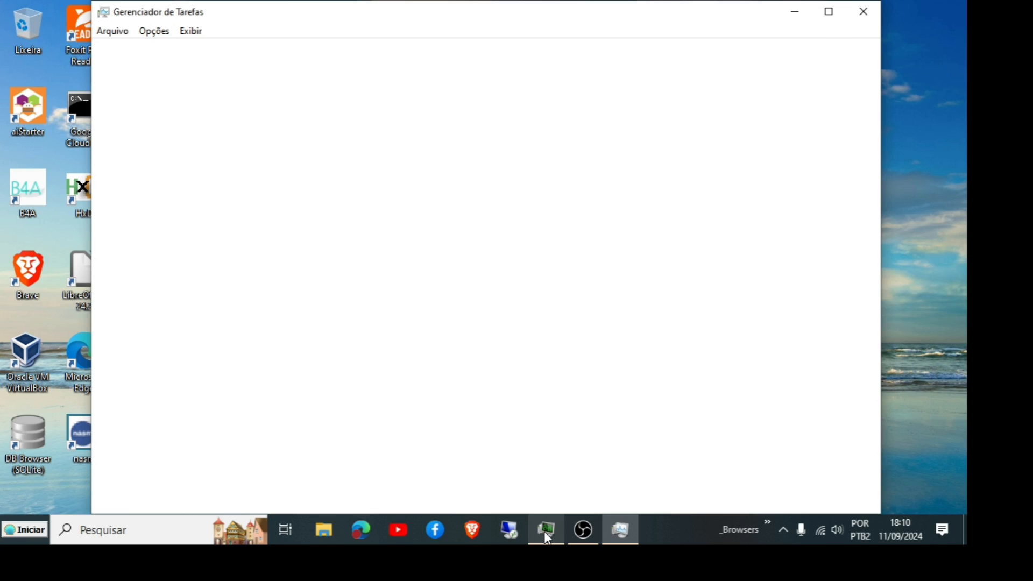
left_click(864, 11)
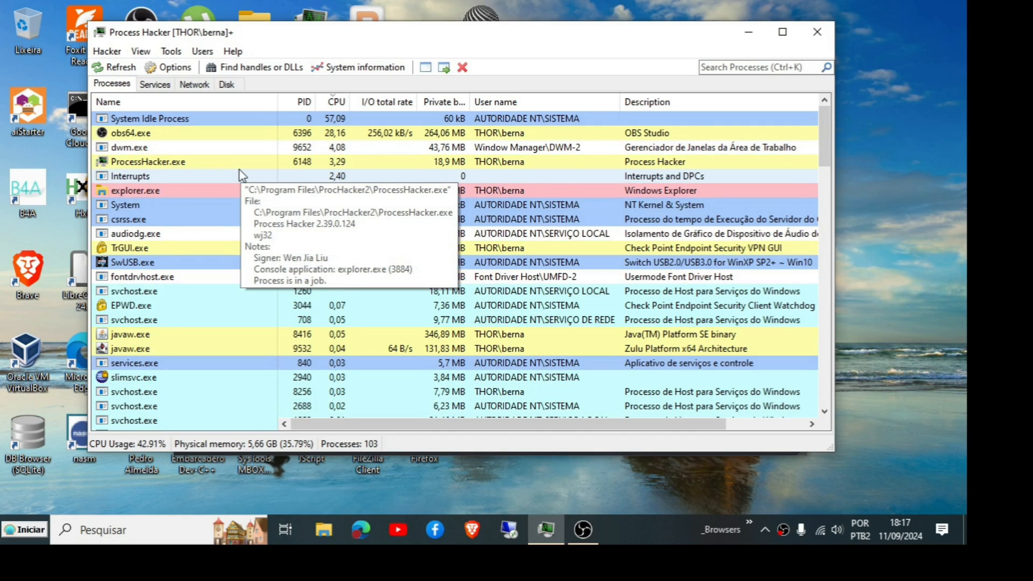
Step: Cycle the Name column sorting back to the process tree view
left_click(186, 103)
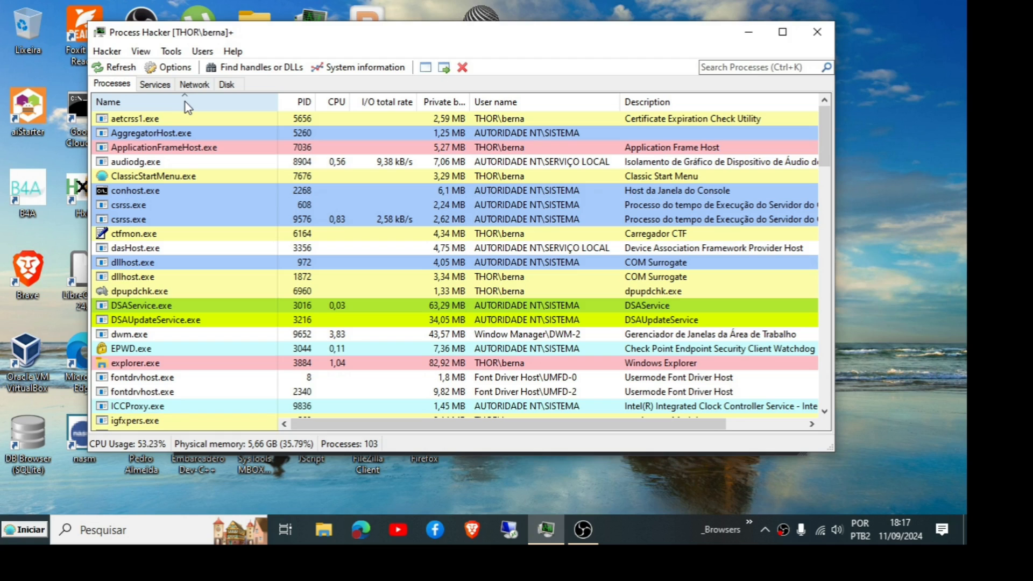
left_click(186, 101)
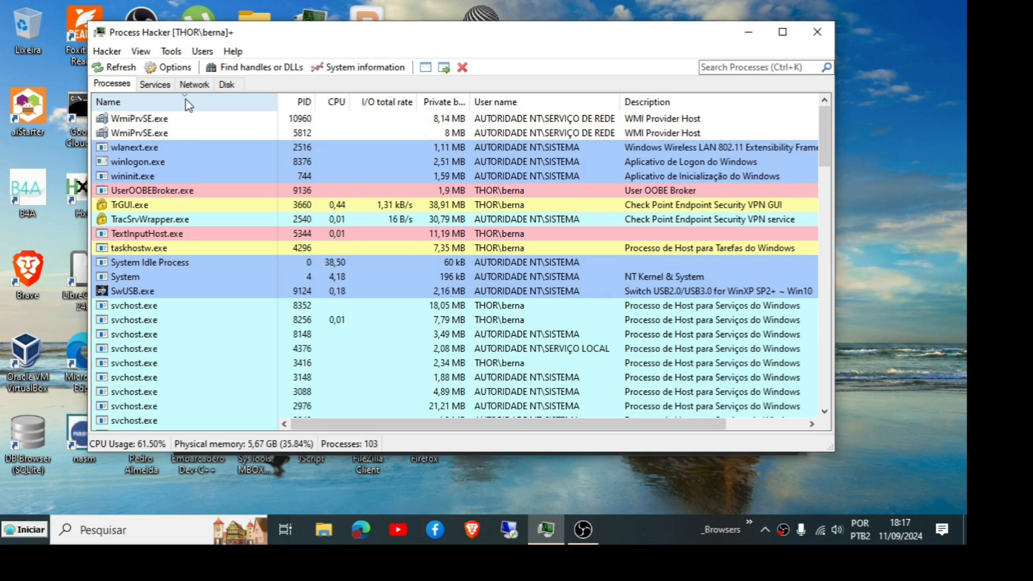
left_click(186, 101)
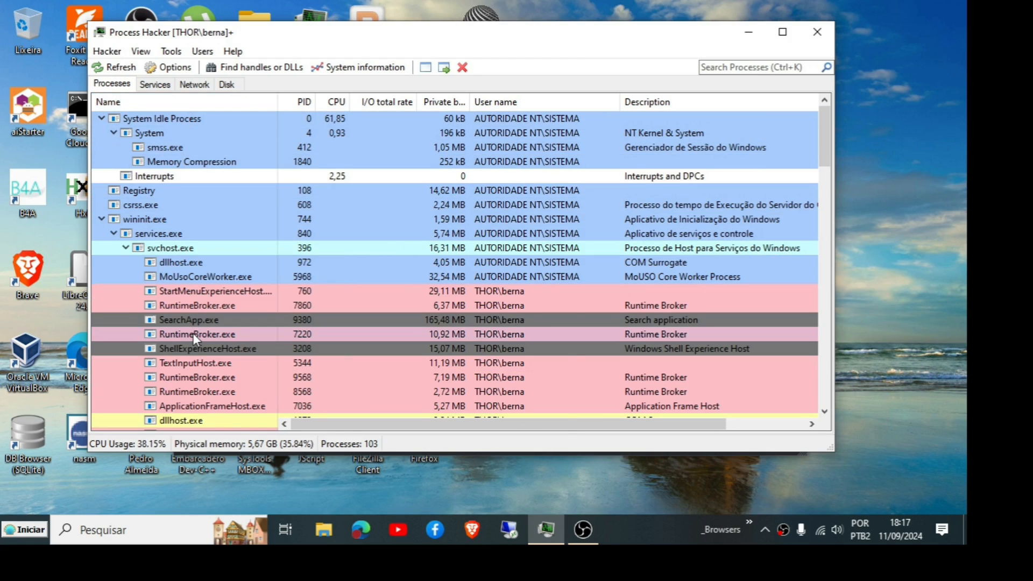
Step: Collapse the wininit.exe branch of the process tree
mouse_move(193, 335)
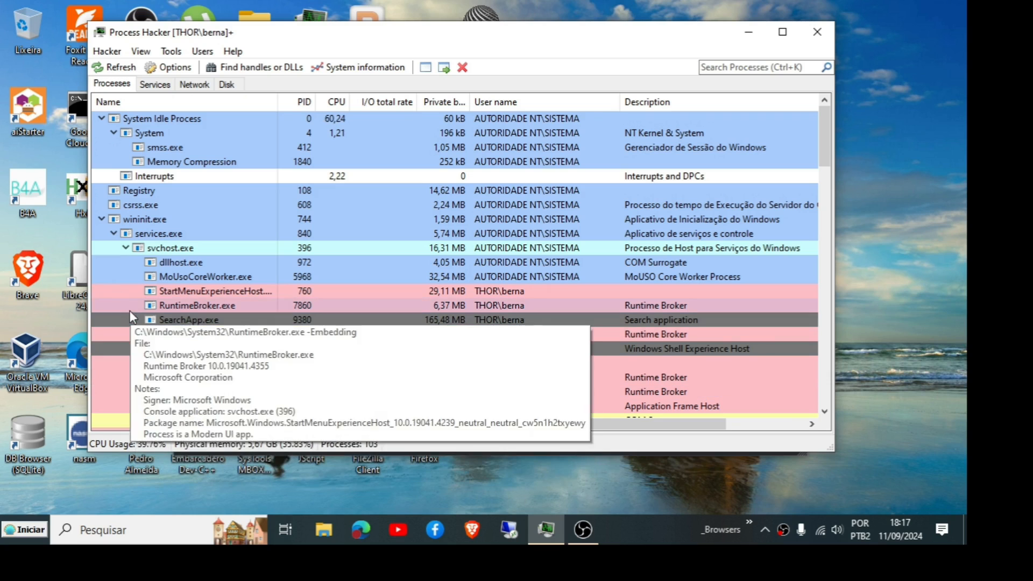
scroll(176, 214, "down", 1)
mouse_move(178, 184)
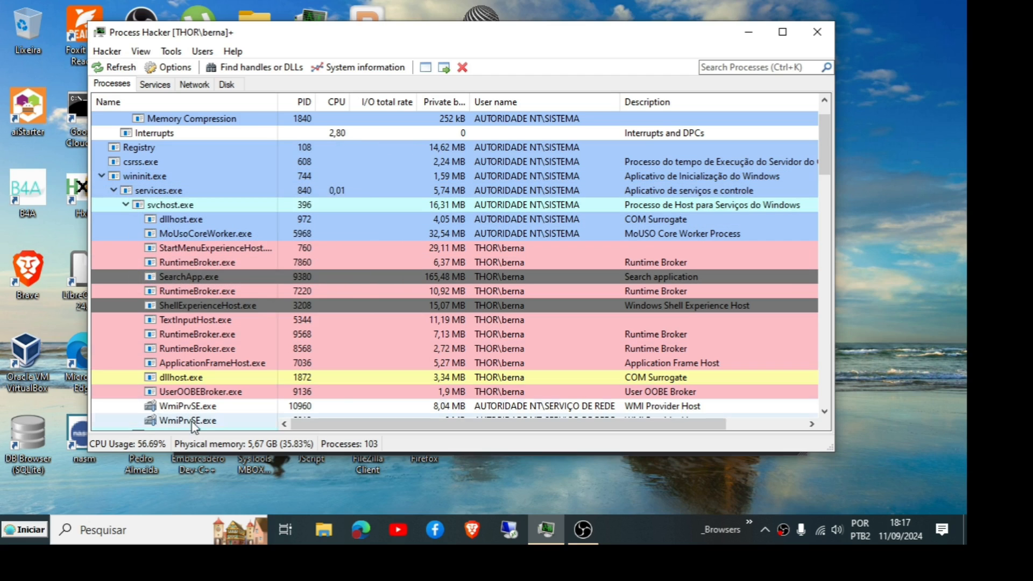
left_click(101, 176)
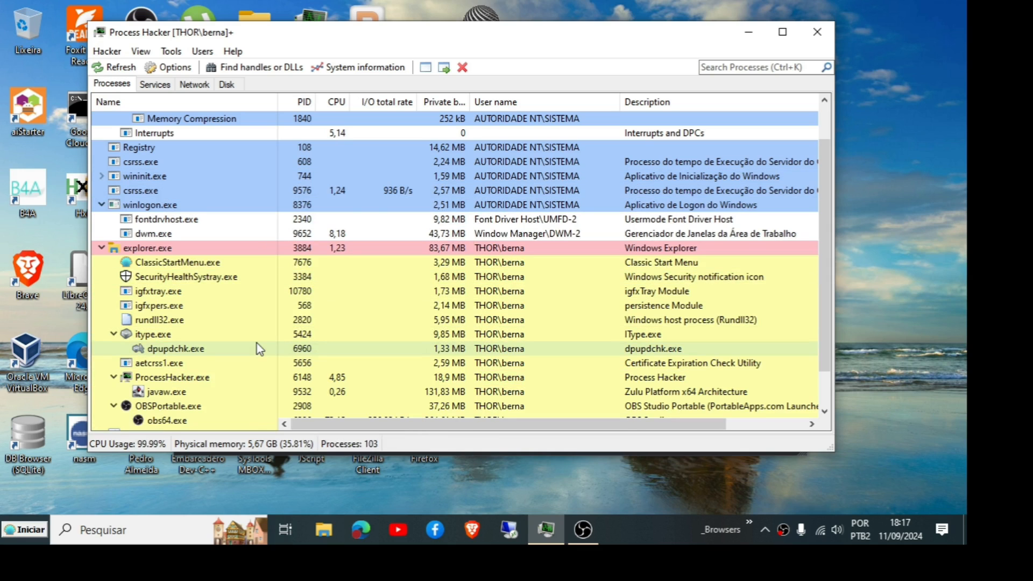
Step: Open OBSPortable.exe's priority options and choose Save for OBSPortable.exe
scroll(257, 344, "down", 1)
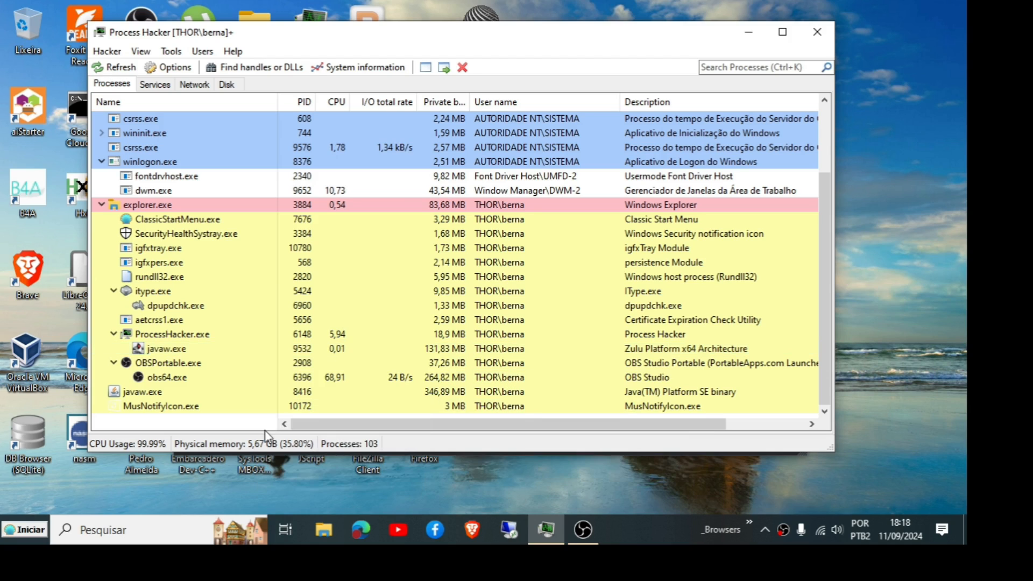
right_click(178, 368)
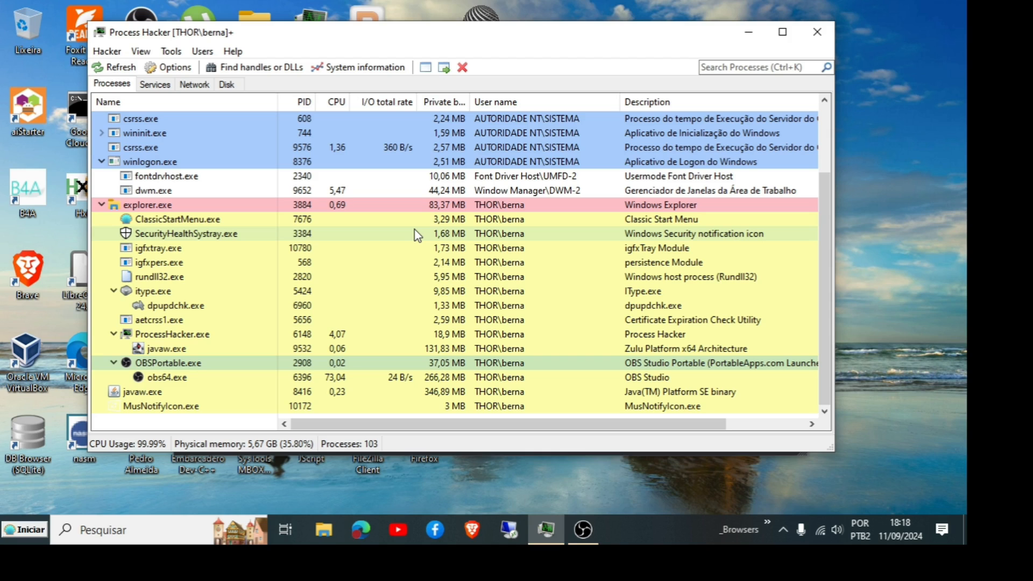
mouse_move(155, 427)
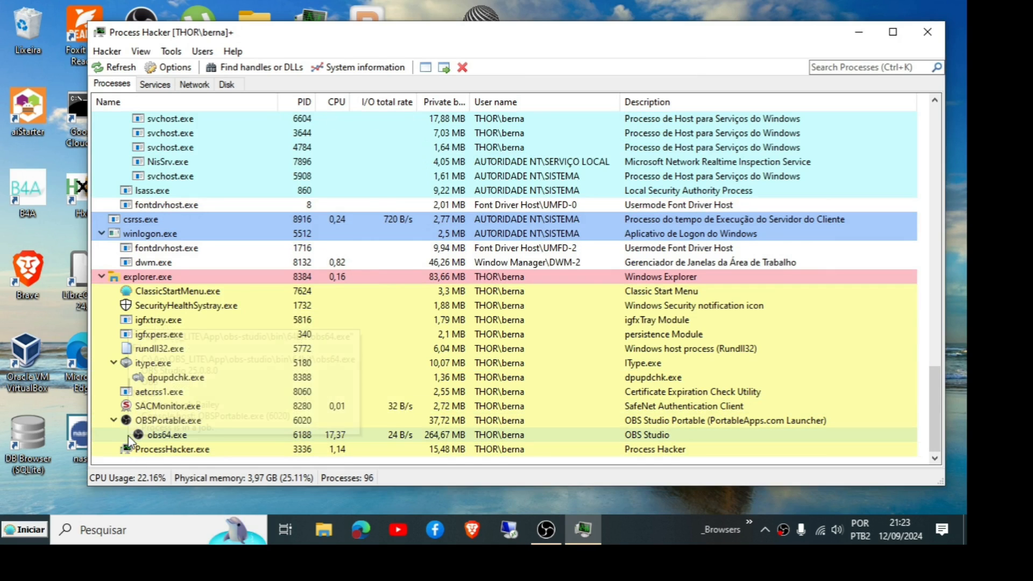
mouse_move(199, 450)
right_click(160, 419)
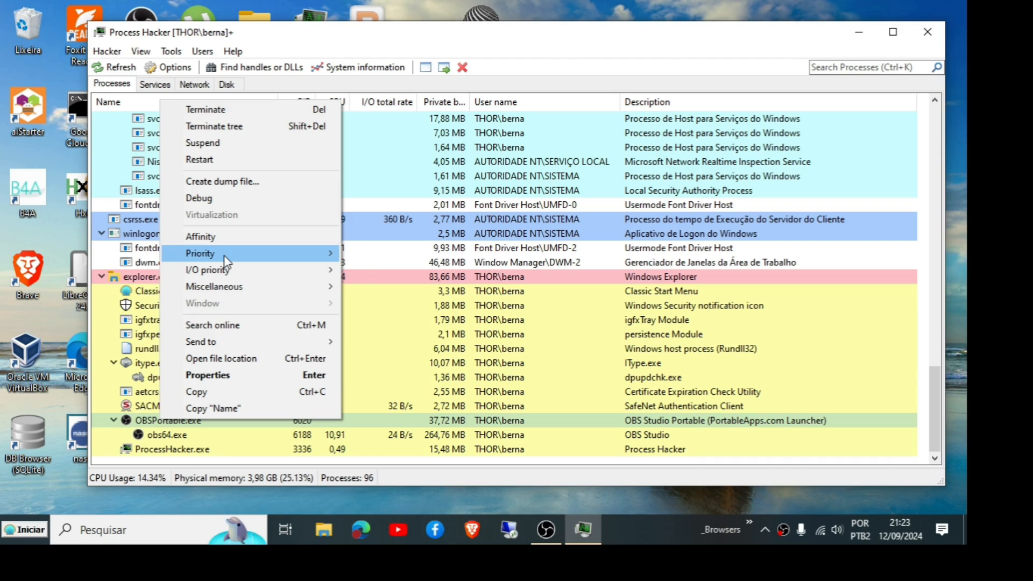
mouse_move(226, 262)
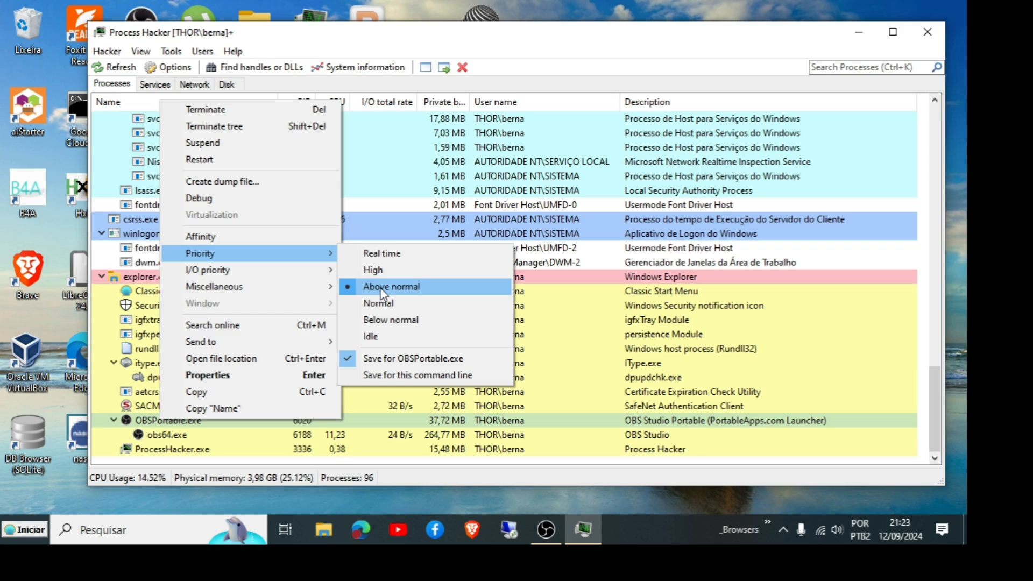
left_click(401, 359)
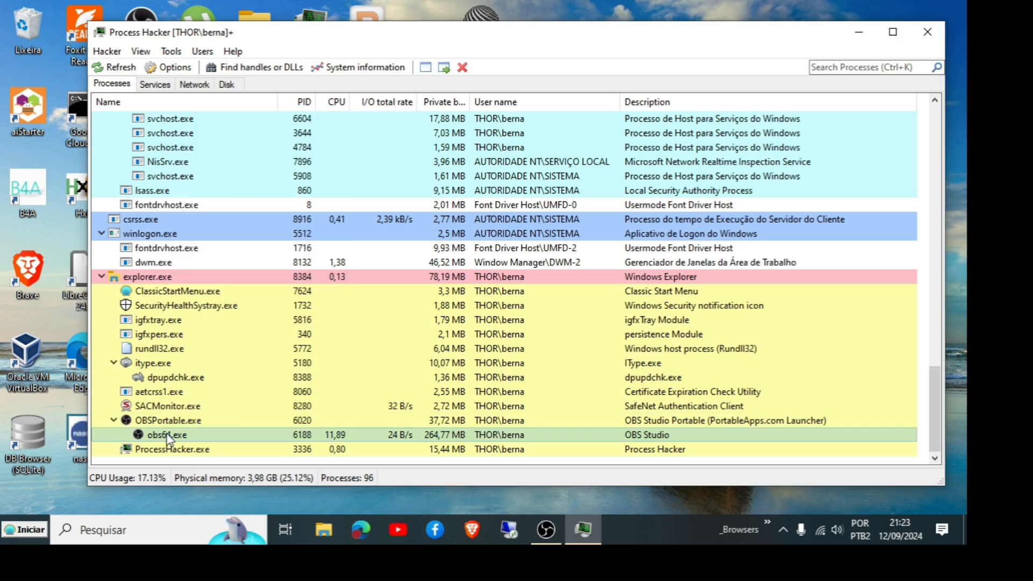
Step: Review the priority and I/O priority of obs64.exe
right_click(168, 437)
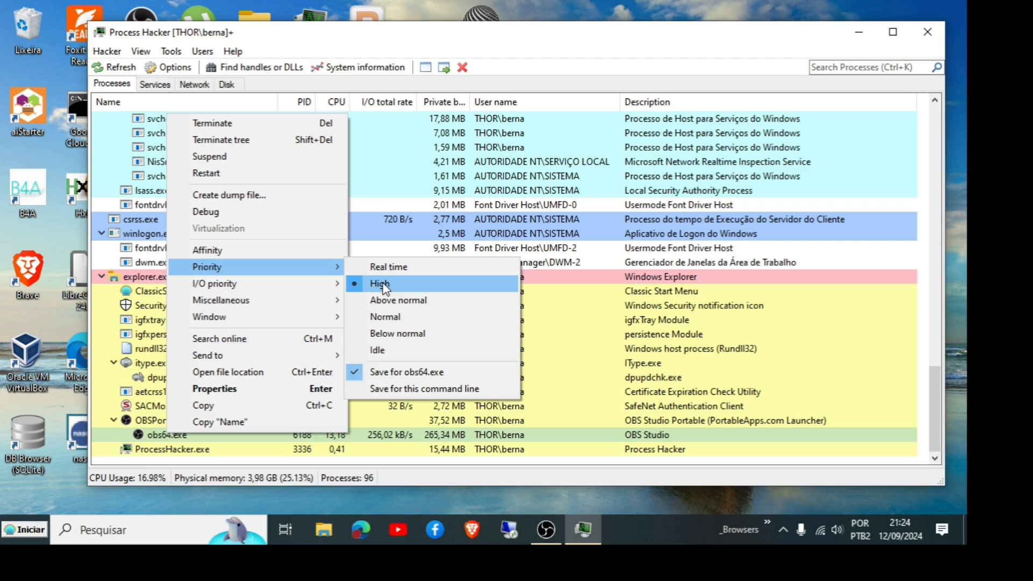
mouse_move(344, 287)
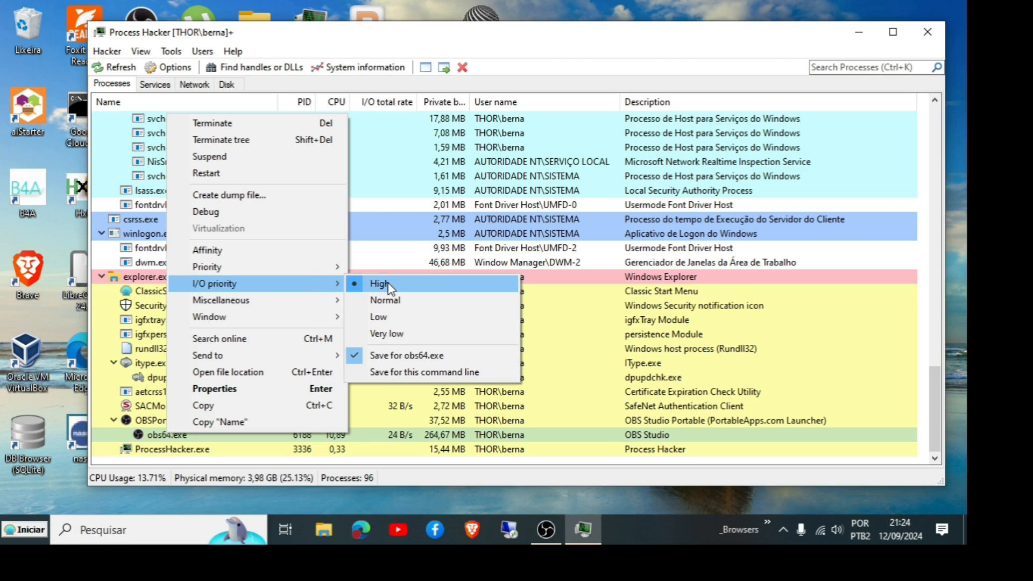
mouse_move(274, 269)
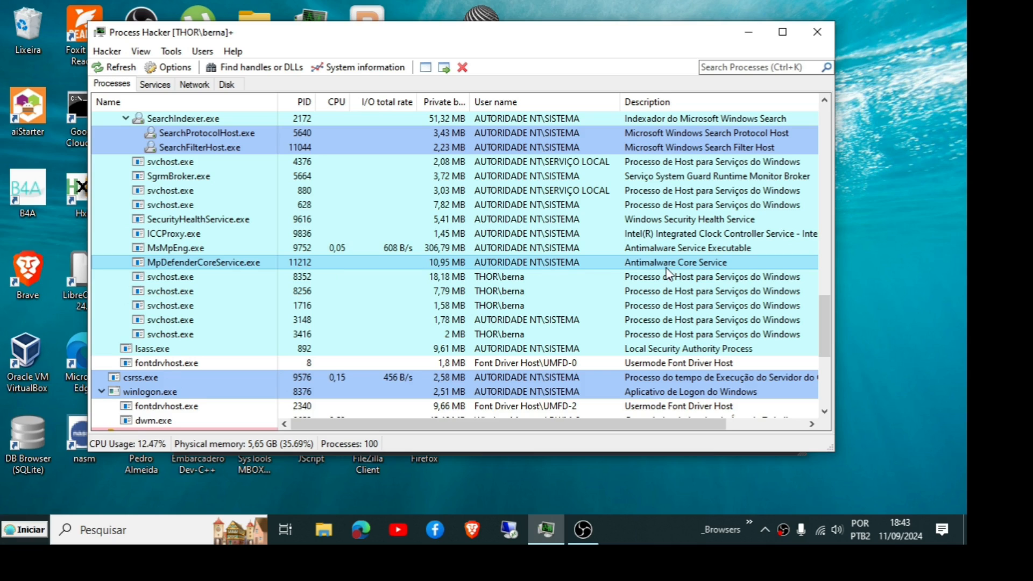
Step: Check the priority of MsMpEng.exe
right_click(188, 249)
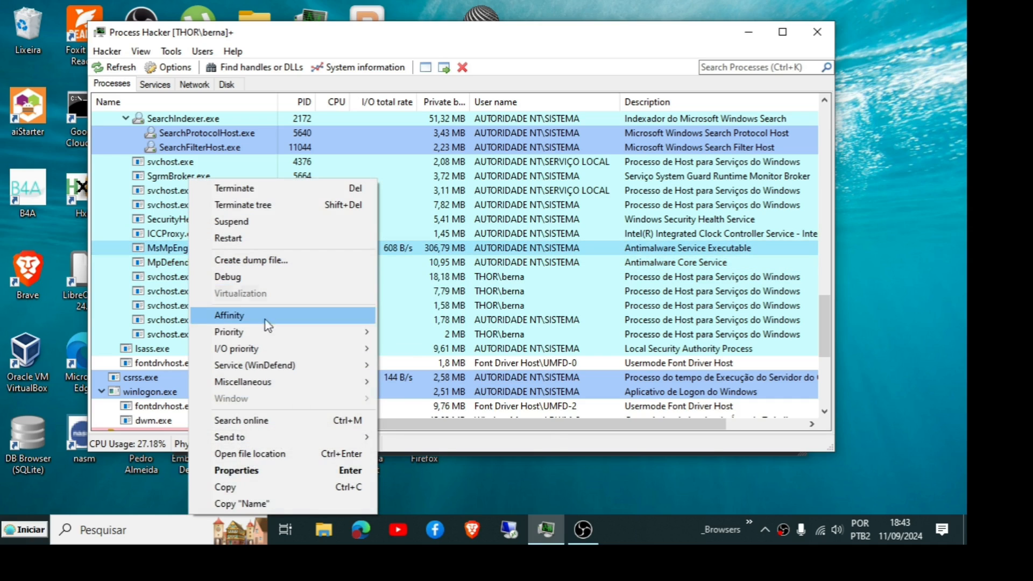
mouse_move(266, 334)
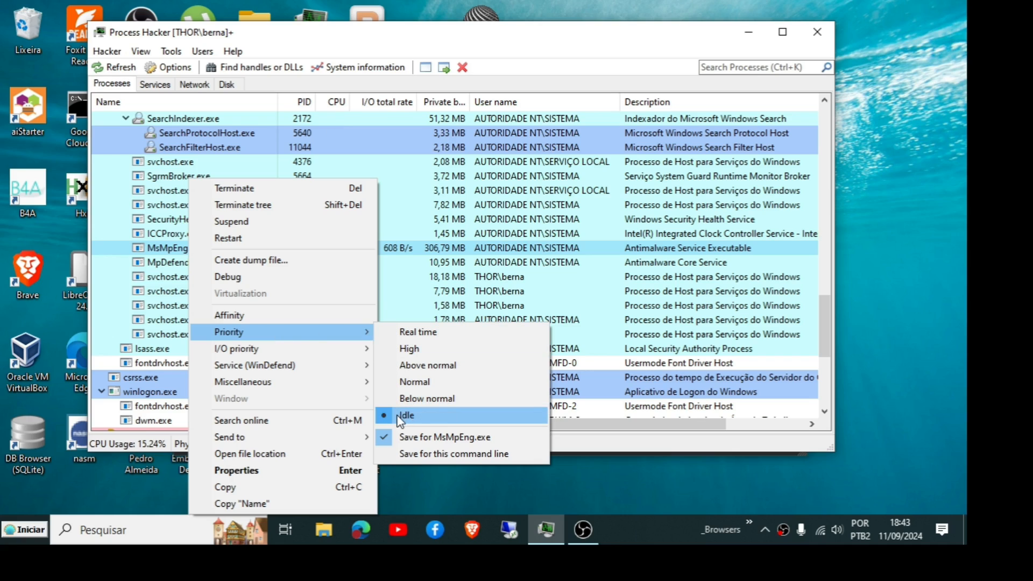
left_click(160, 247)
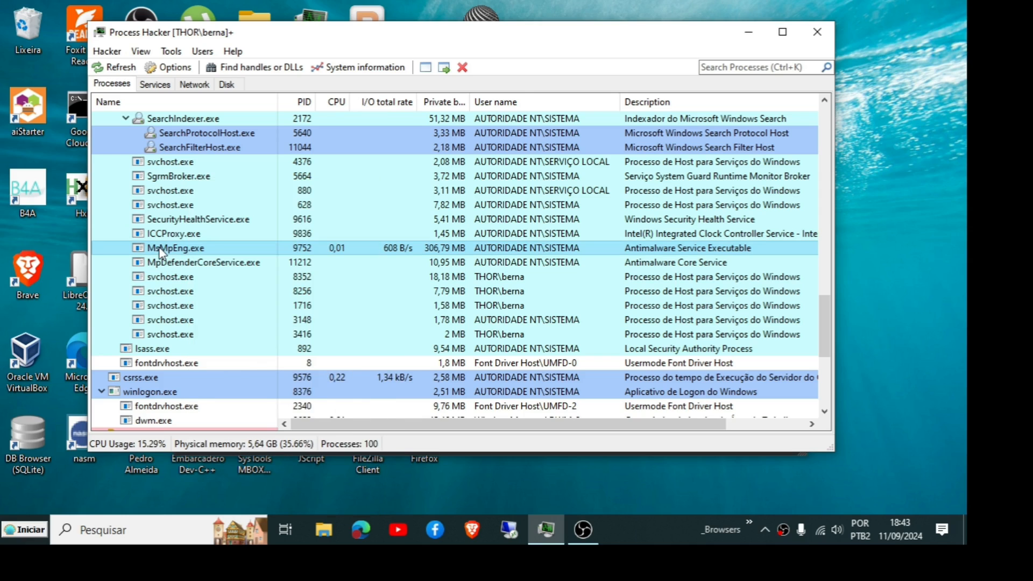
Step: Open the CPU affinity dialog for MpDefenderCoreService.exe and close it
right_click(188, 264)
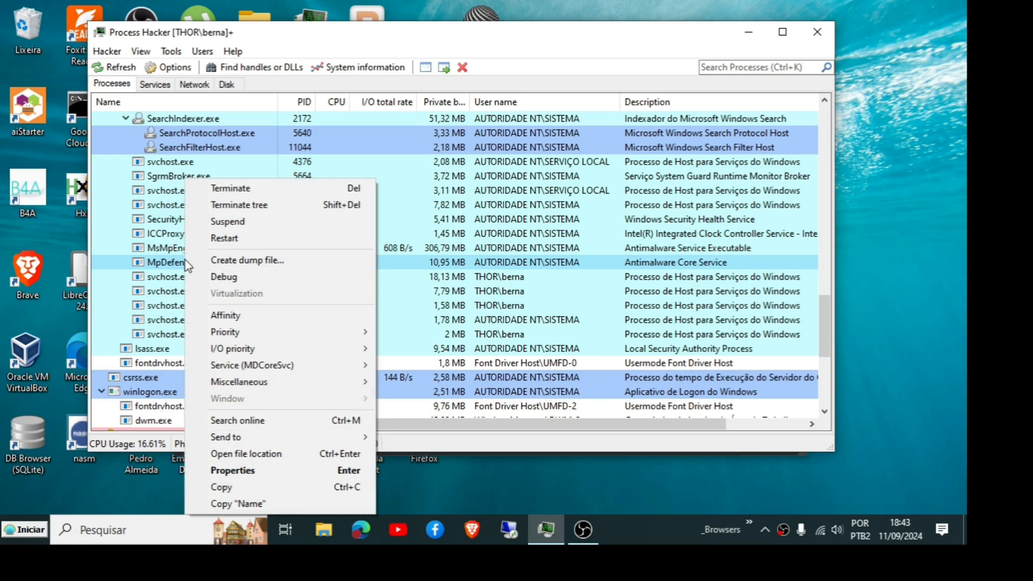
left_click(243, 320)
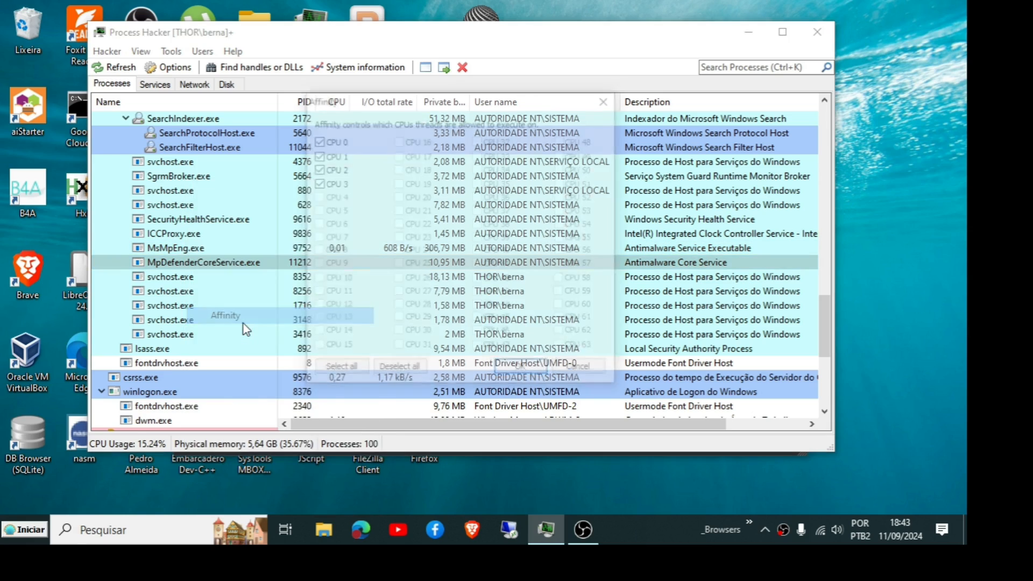
left_click(525, 369)
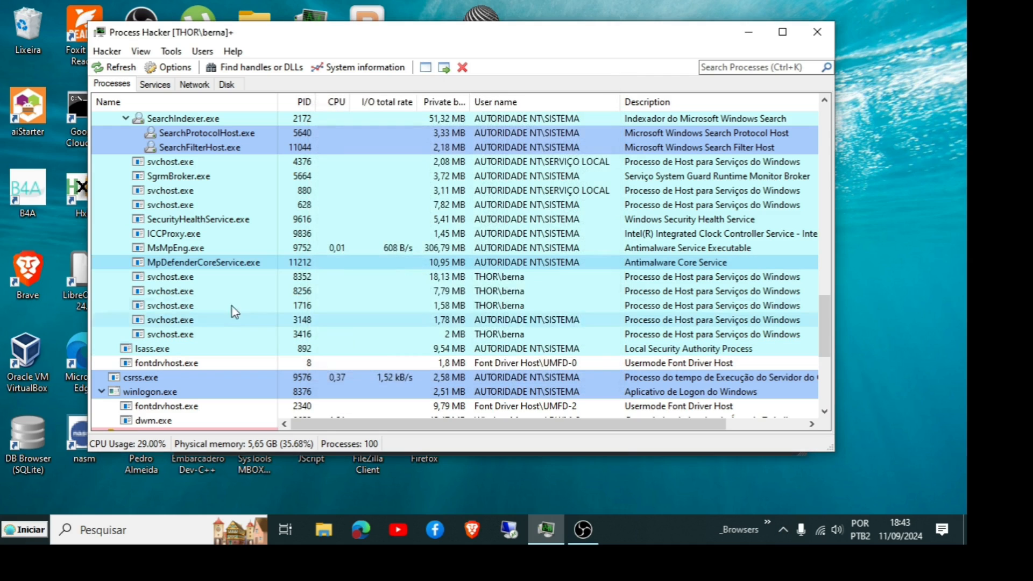
Step: Check the priority of MpDefenderCoreService.exe
right_click(183, 263)
mouse_move(226, 342)
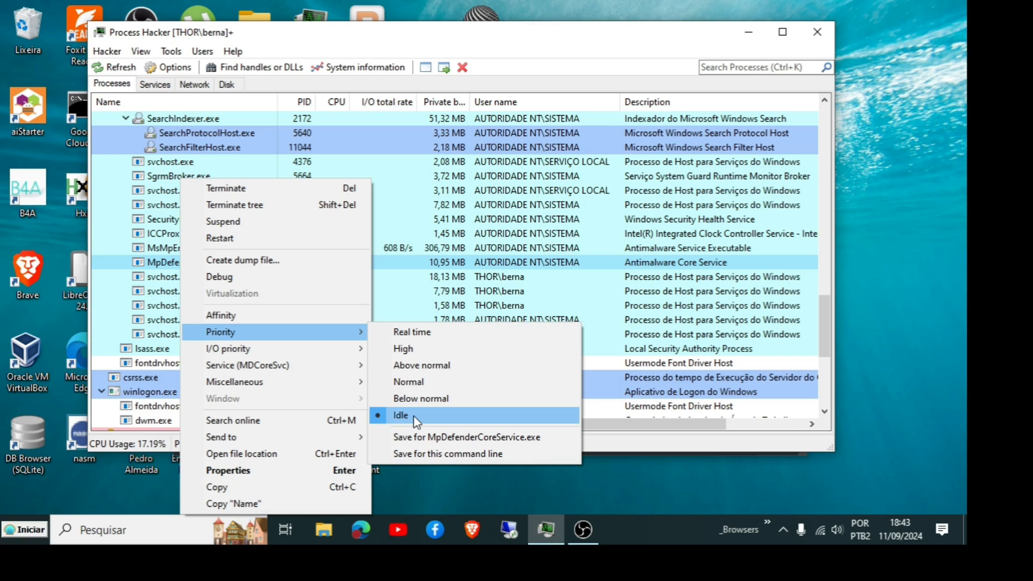
left_click(104, 251)
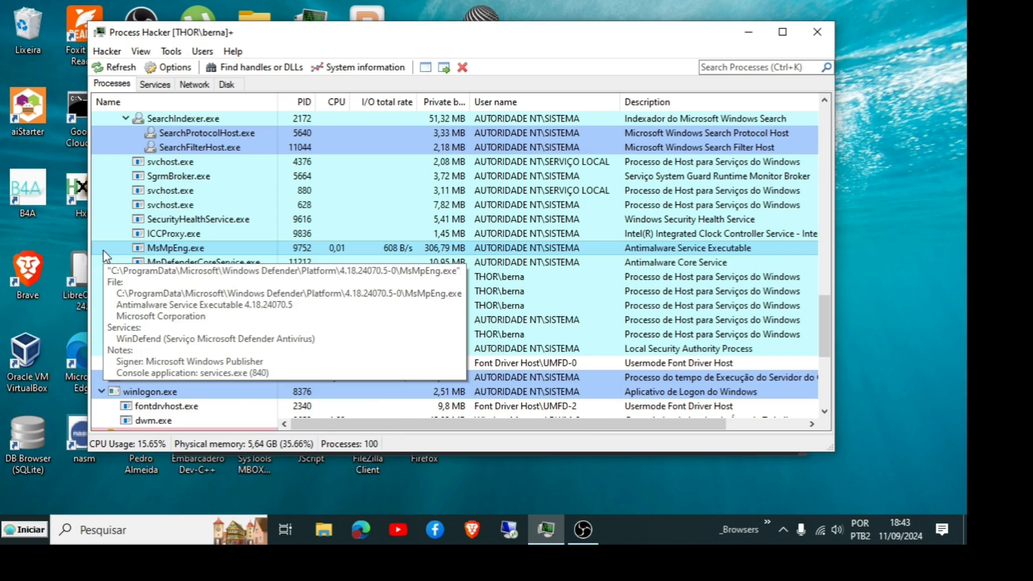
mouse_move(110, 337)
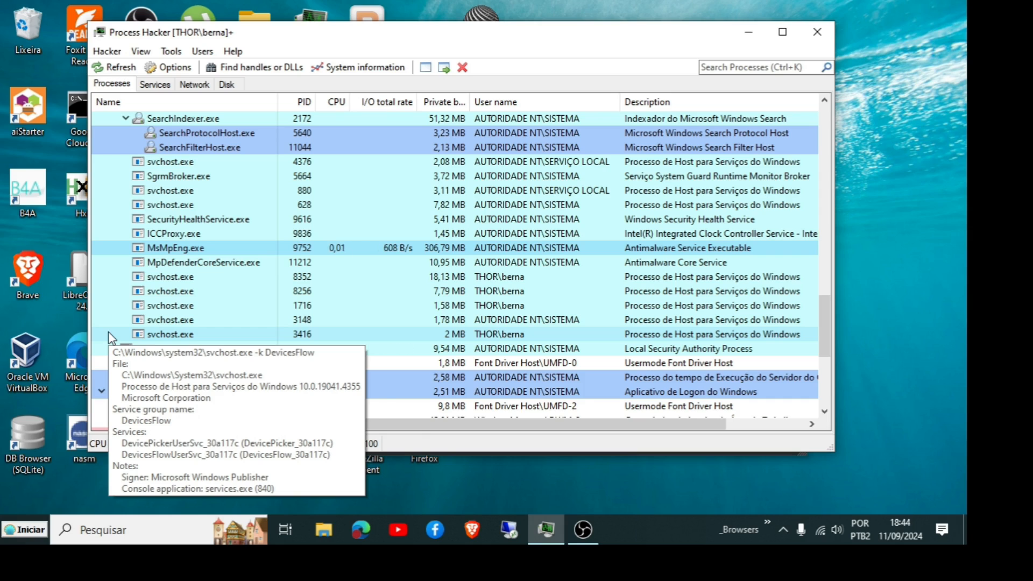
mouse_move(136, 255)
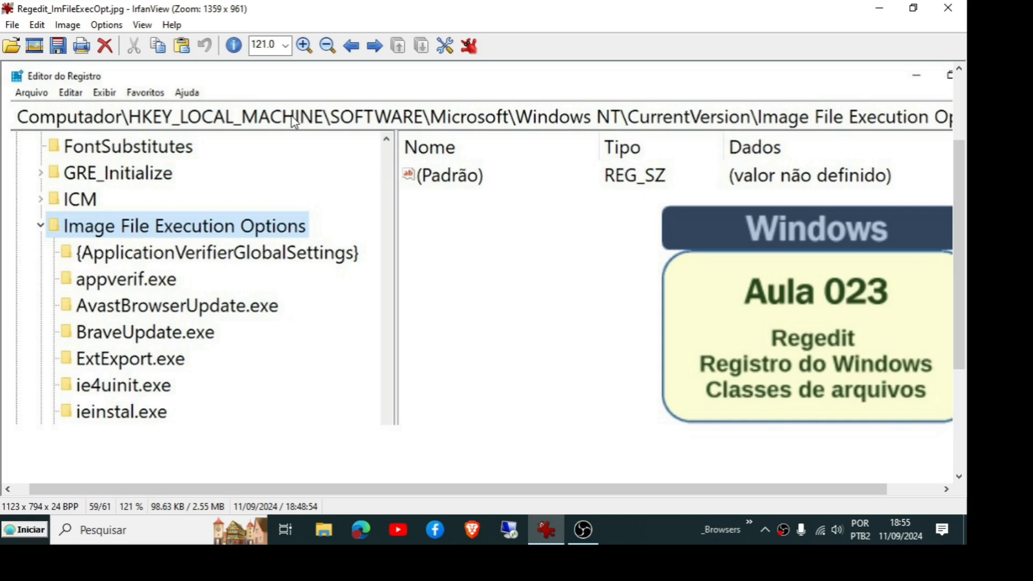
left_click(99, 535)
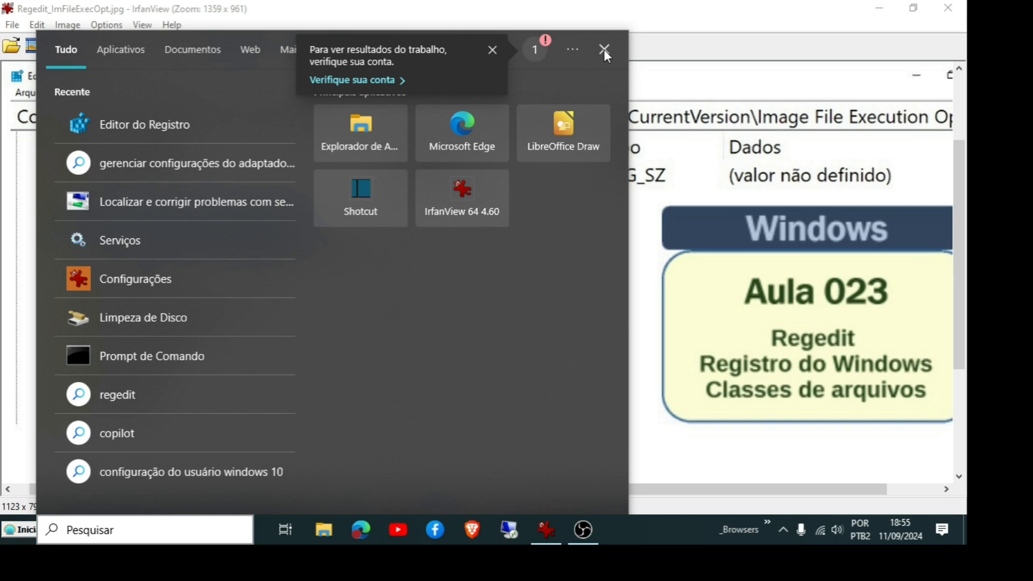
left_click(693, 70)
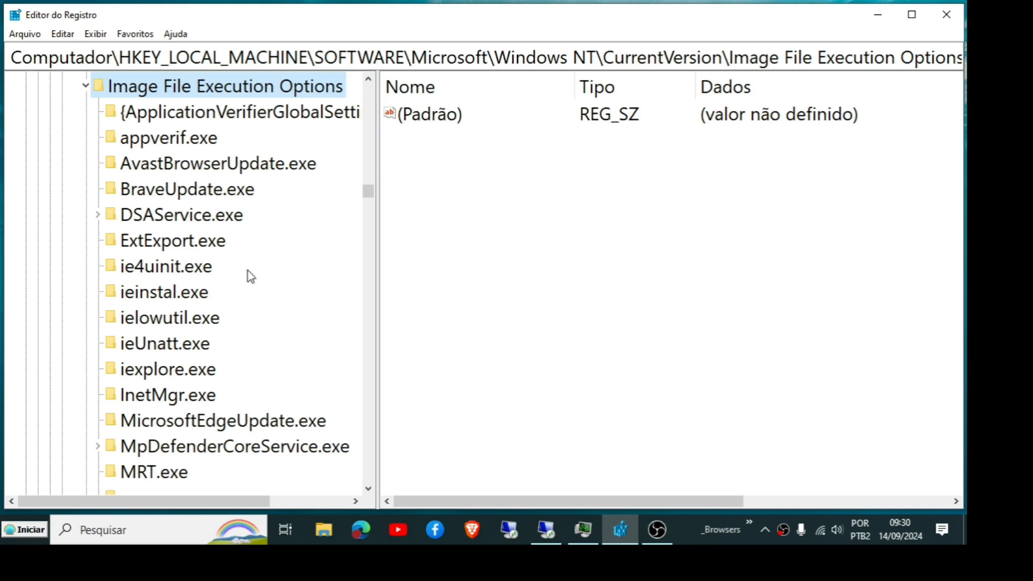
Step: Browse the Image File Execution Options subkeys and expand the MpDefenderCoreService.exe and MsMpEng.exe keys to reveal their PerfOptions
scroll(191, 295, "down", 2)
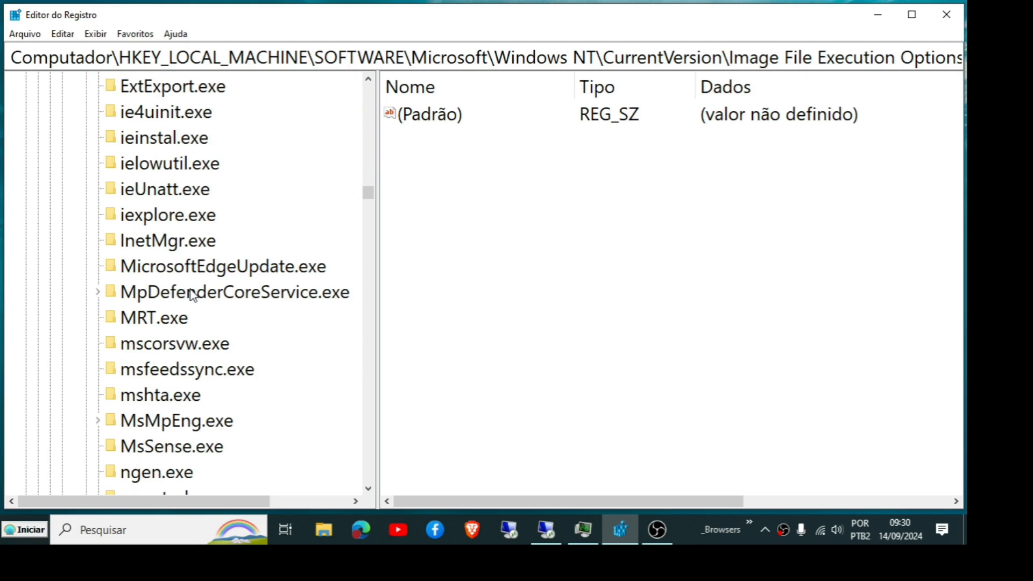
scroll(193, 295, "down", 3)
scroll(192, 295, "up", 2)
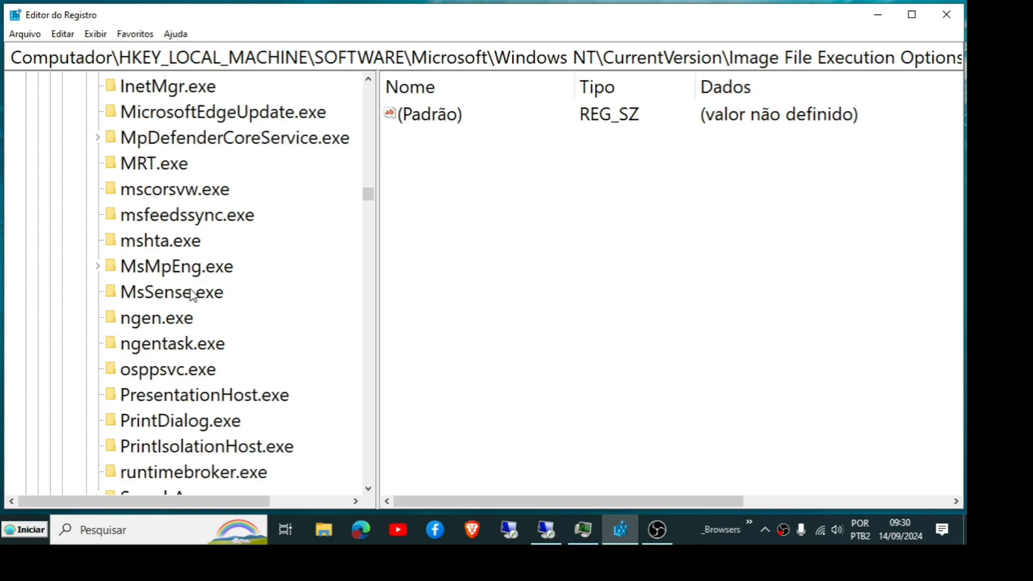
scroll(192, 294, "down", 6)
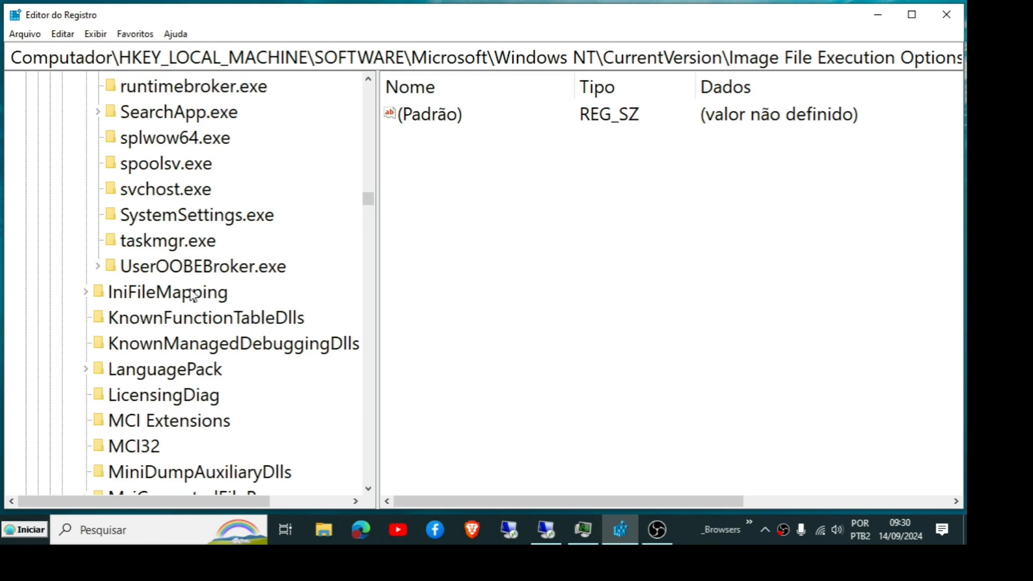
scroll(192, 294, "up", 10)
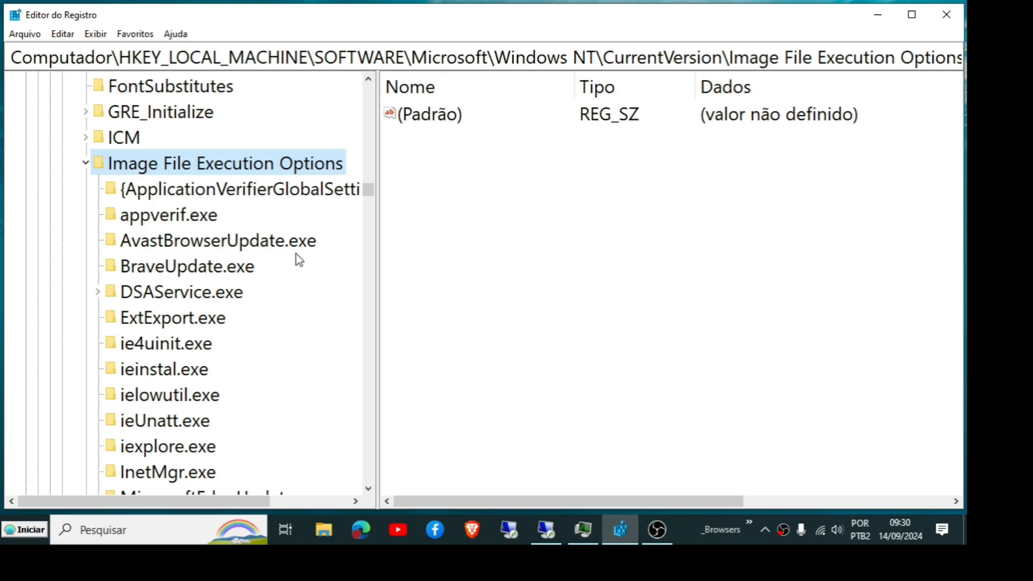
scroll(257, 237, "down", 2)
scroll(249, 252, "down", 4)
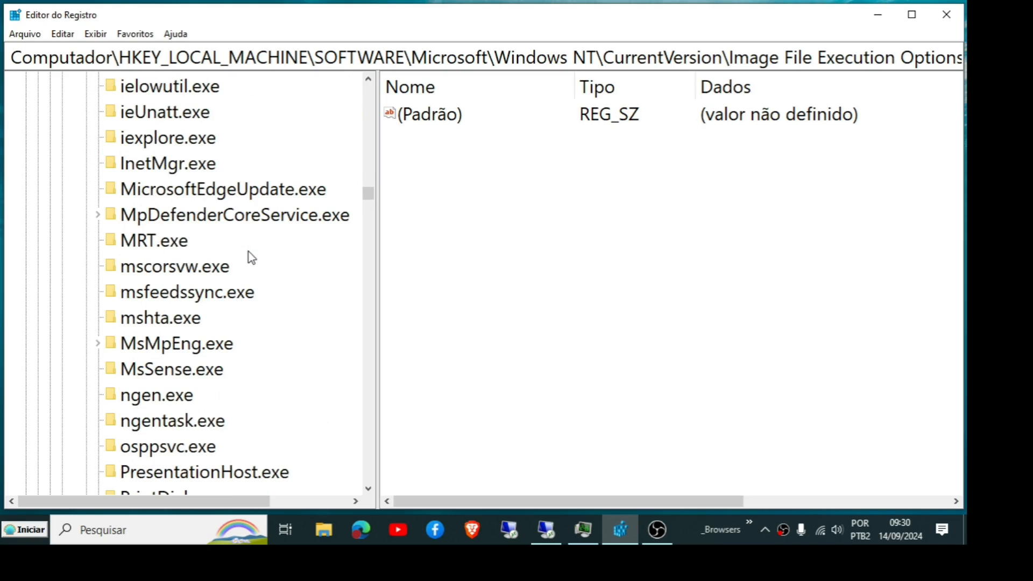
scroll(249, 252, "down", 2)
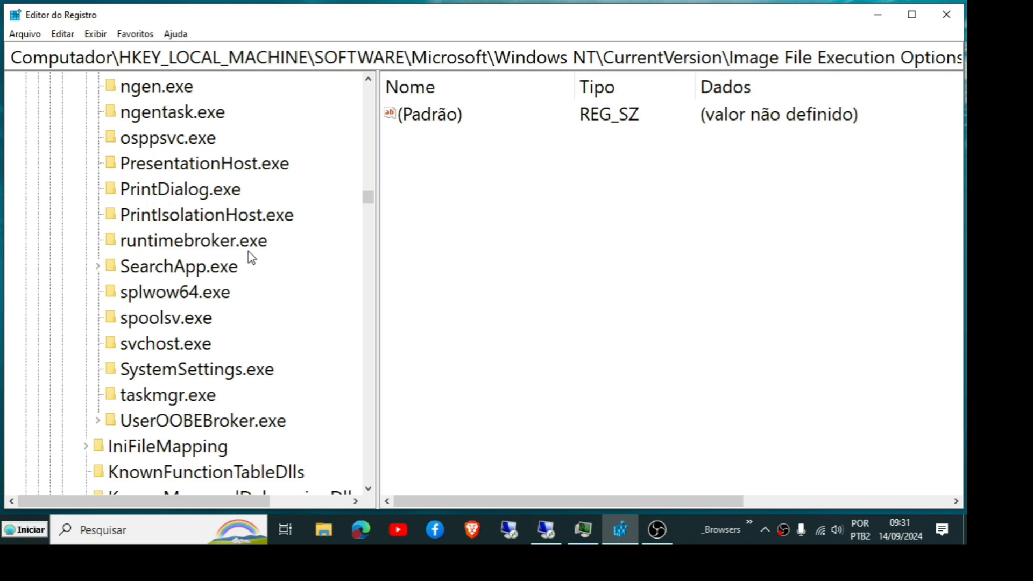
scroll(248, 252, "up", 3)
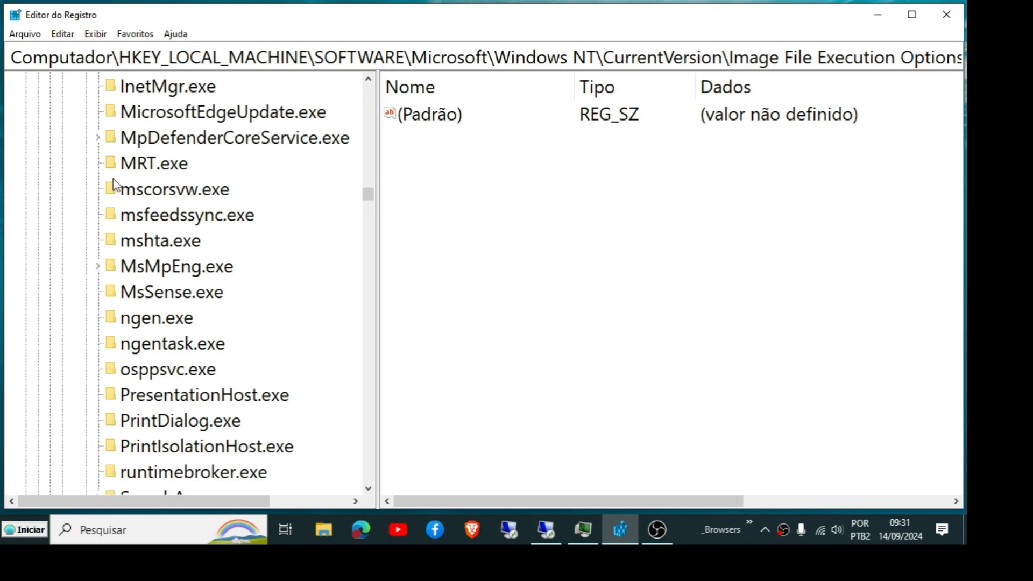
left_click(98, 139)
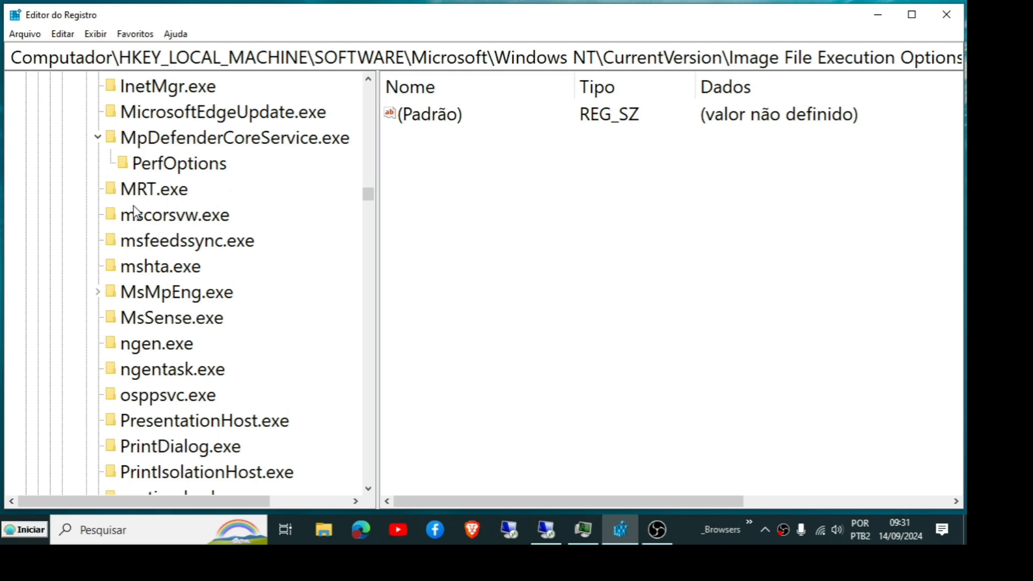
left_click(104, 291)
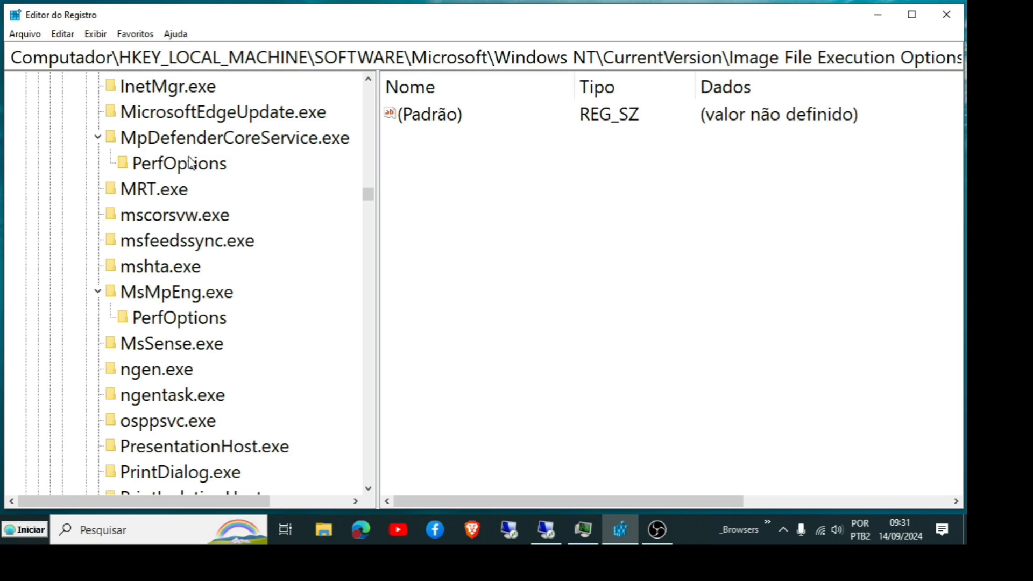
Step: Browse the Image File Execution Options keys, collapsing and re-expanding the MpDefenderCoreService.exe and MsMpEng.exe keys
left_click(206, 165)
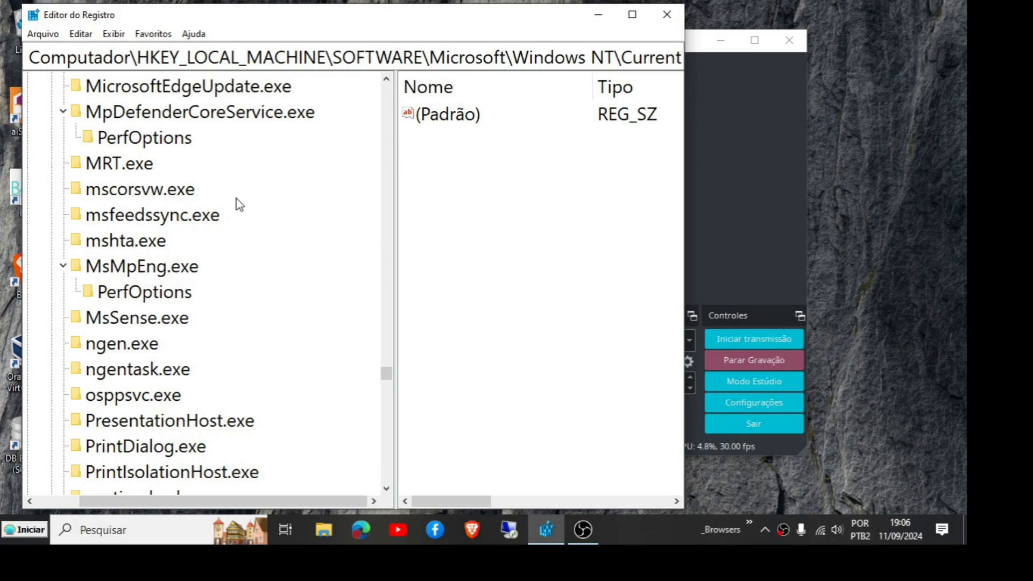
scroll(236, 199, "up", 7)
scroll(237, 198, "down", 1)
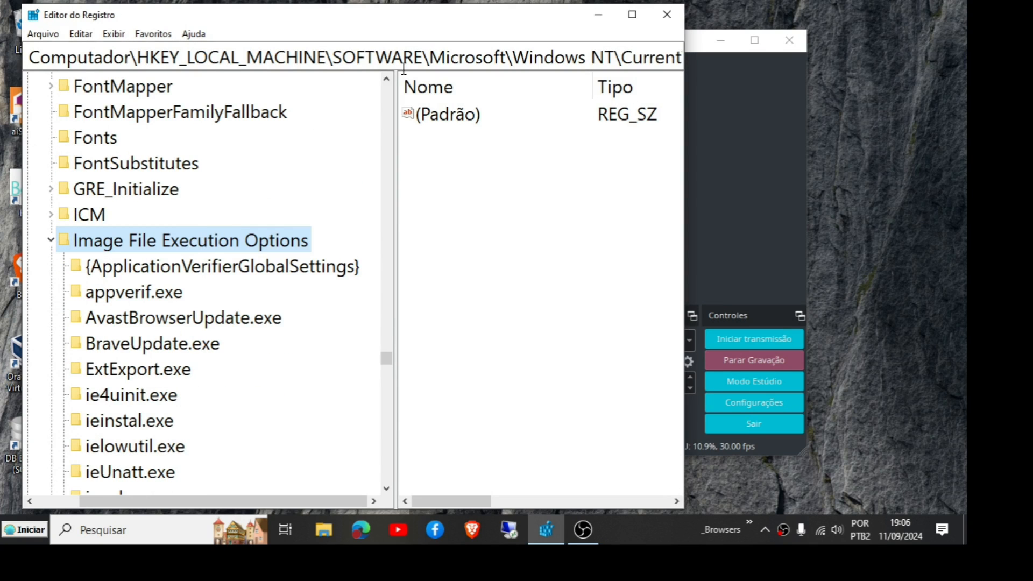
scroll(294, 289, "down", 4)
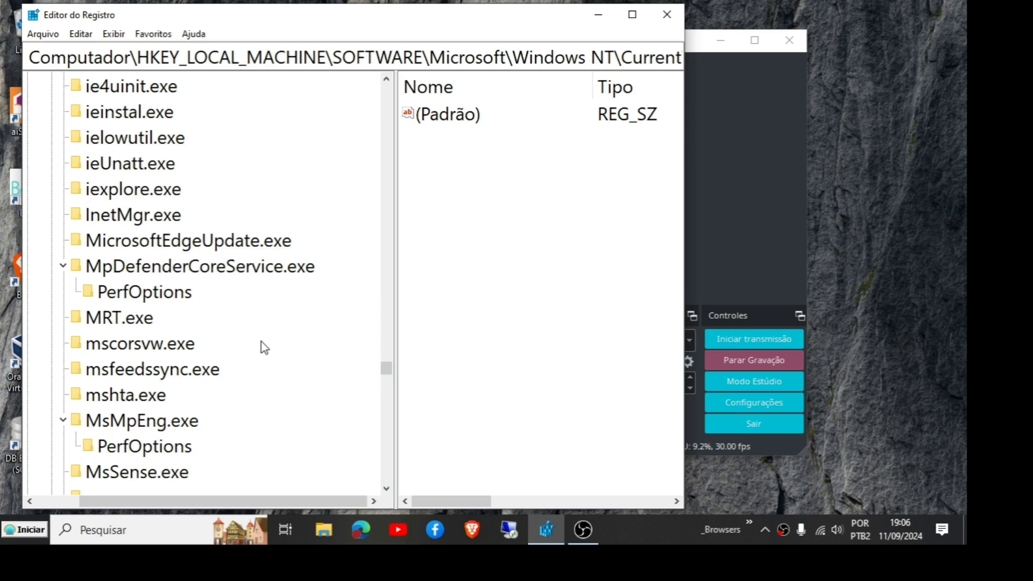
scroll(263, 334, "down", 1)
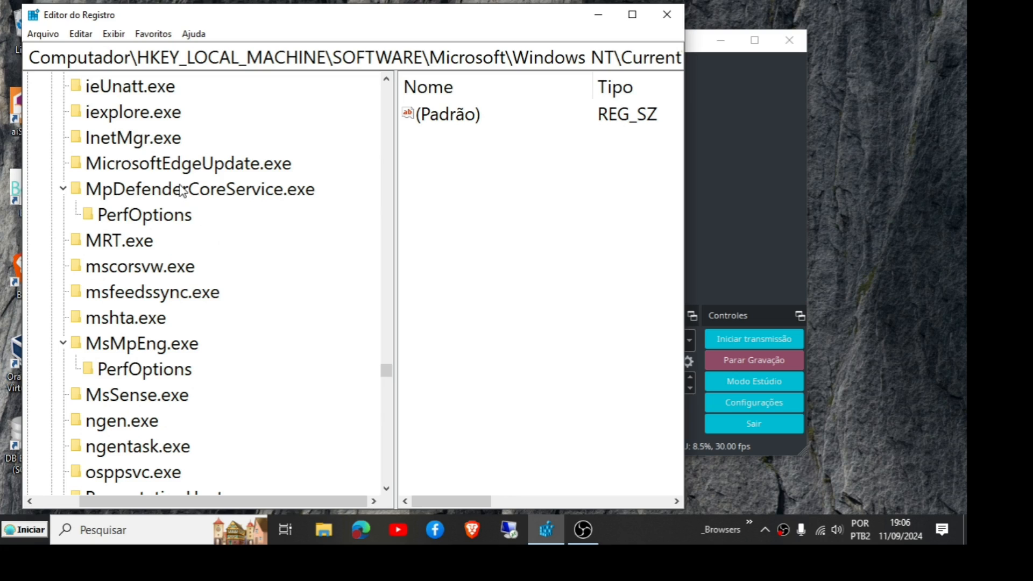
left_click(63, 189)
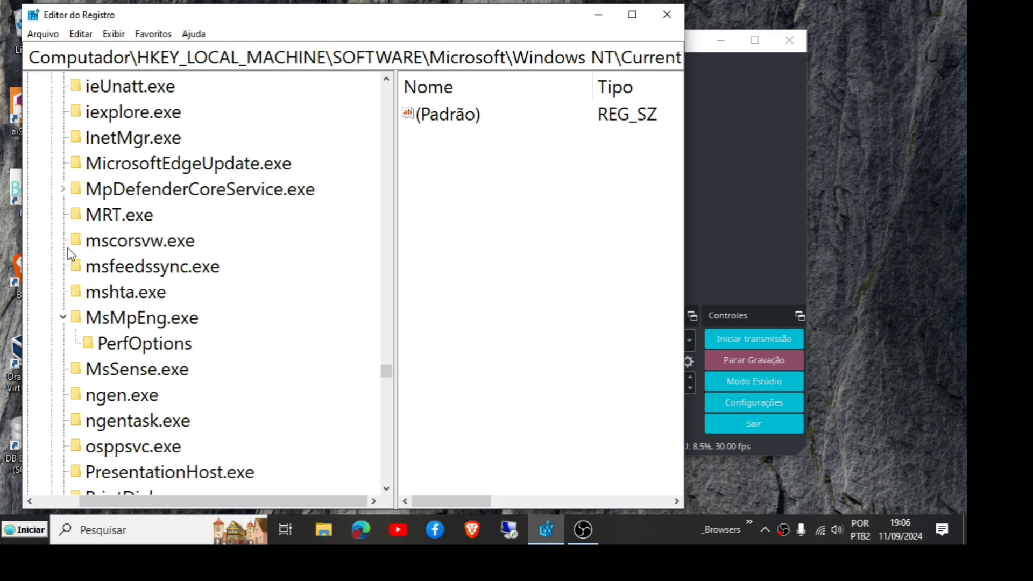
left_click(63, 318)
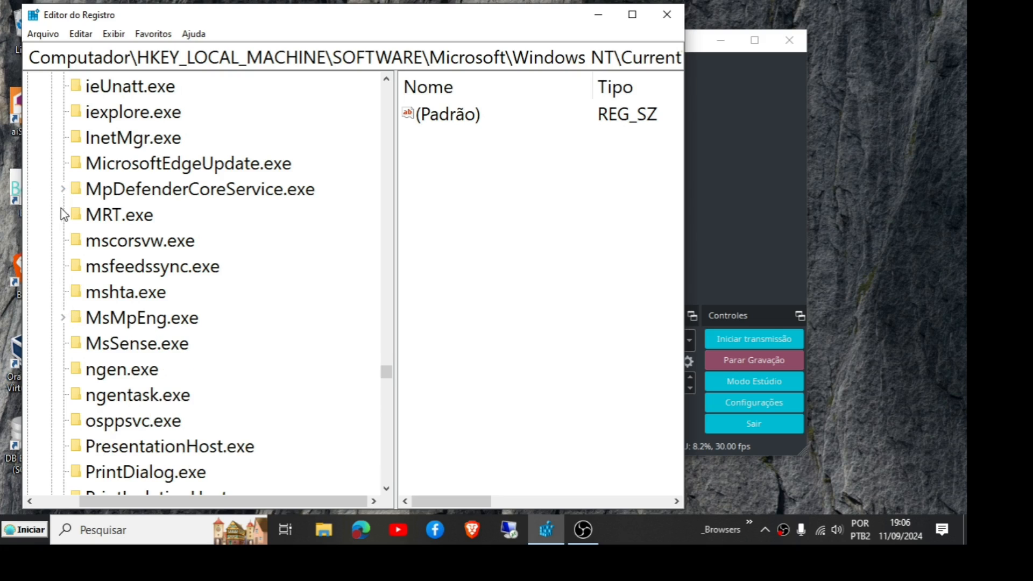
left_click(64, 189)
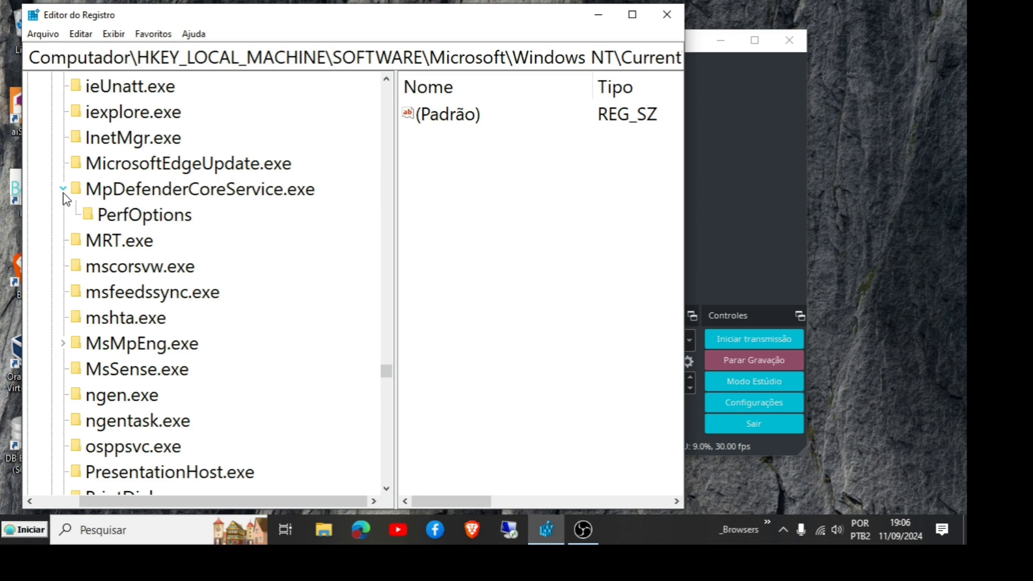
Step: Widen the Registry Editor window and inspect the values of MpDefenderCoreService.exe, its PerfOptions key, and MsMpEng.exe's PerfOptions
left_click(188, 196)
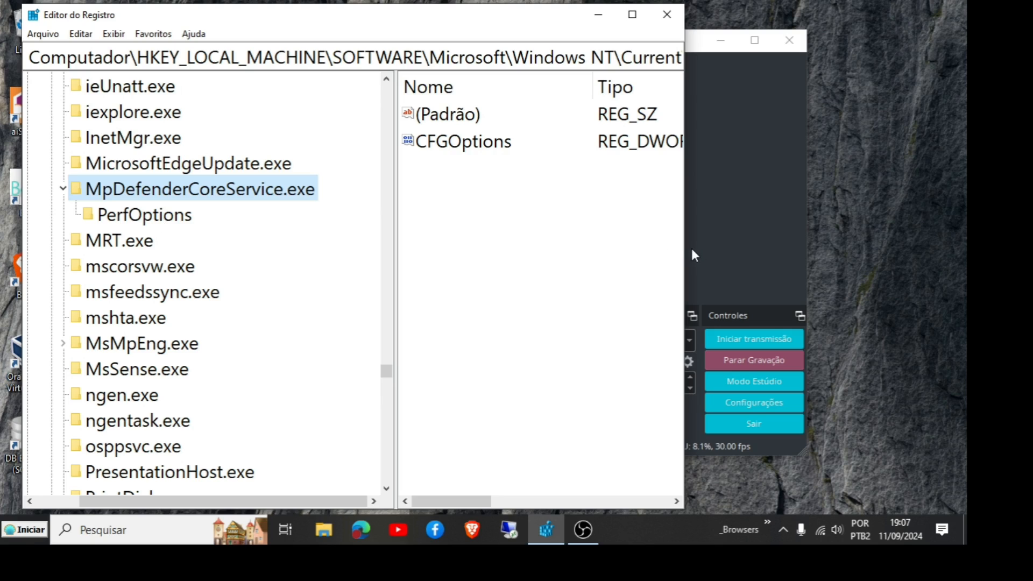
left_click_drag(685, 251, 883, 243)
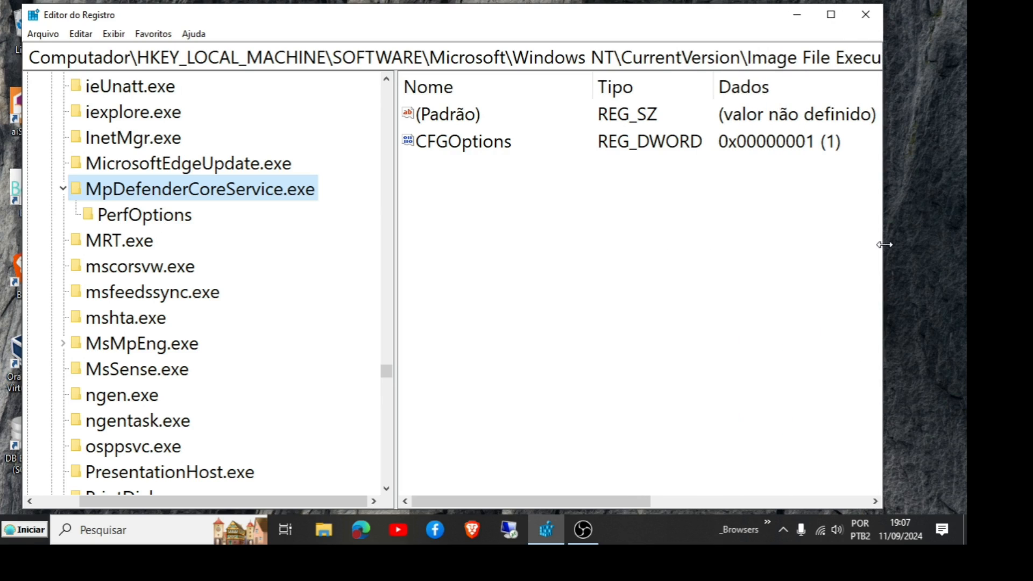
left_click(138, 222)
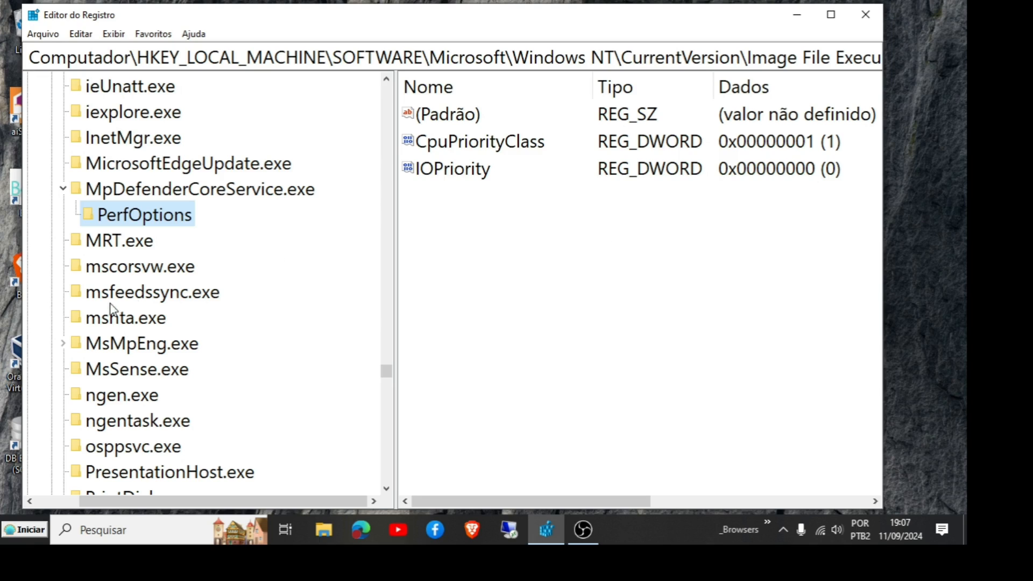
left_click(63, 343)
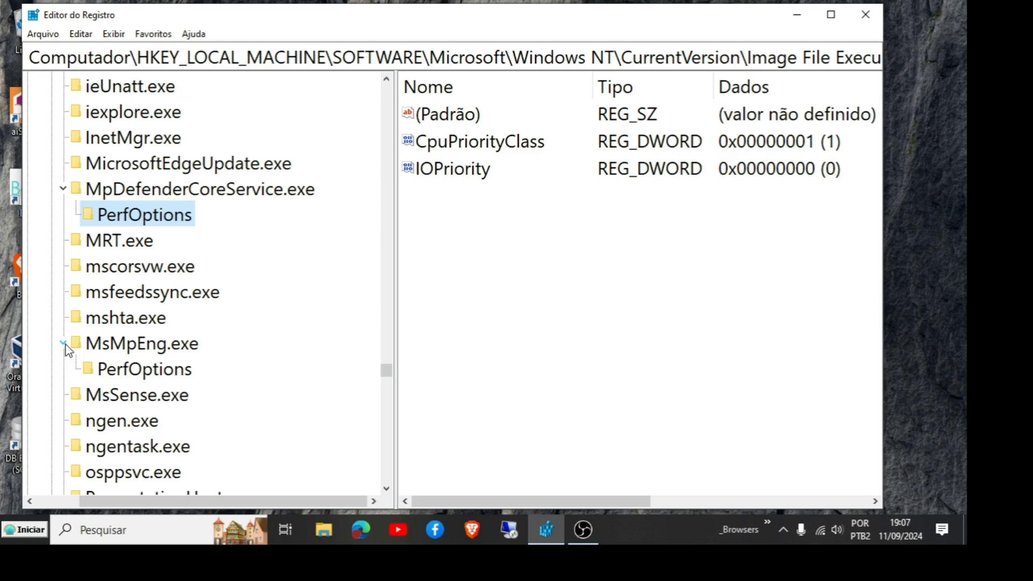
left_click(125, 374)
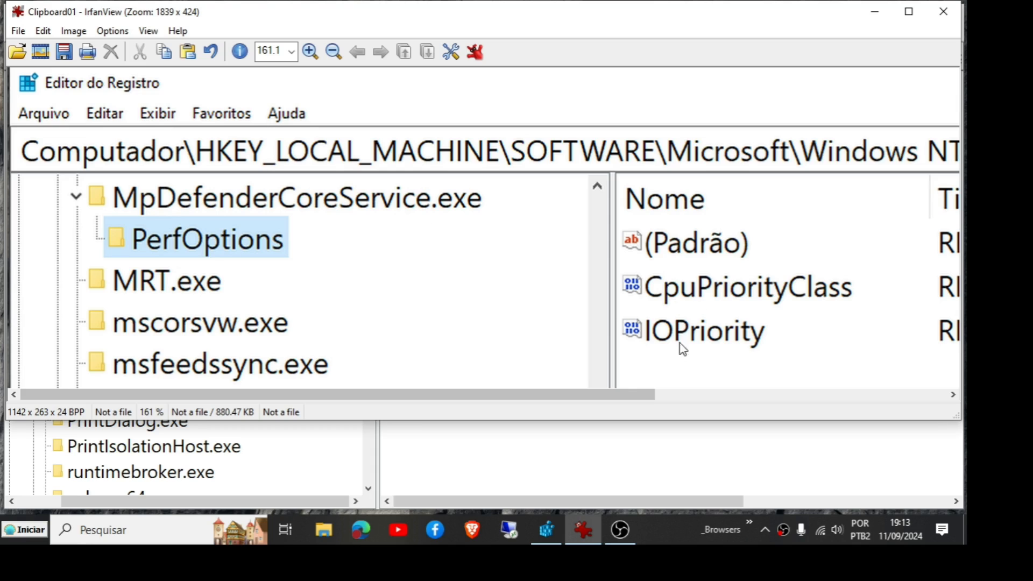
Step: Scroll across the captured PerfOptions screenshot in IrfanView, then return to check MsMpEng.exe's PerfOptions values
left_click_drag(645, 395, 918, 384)
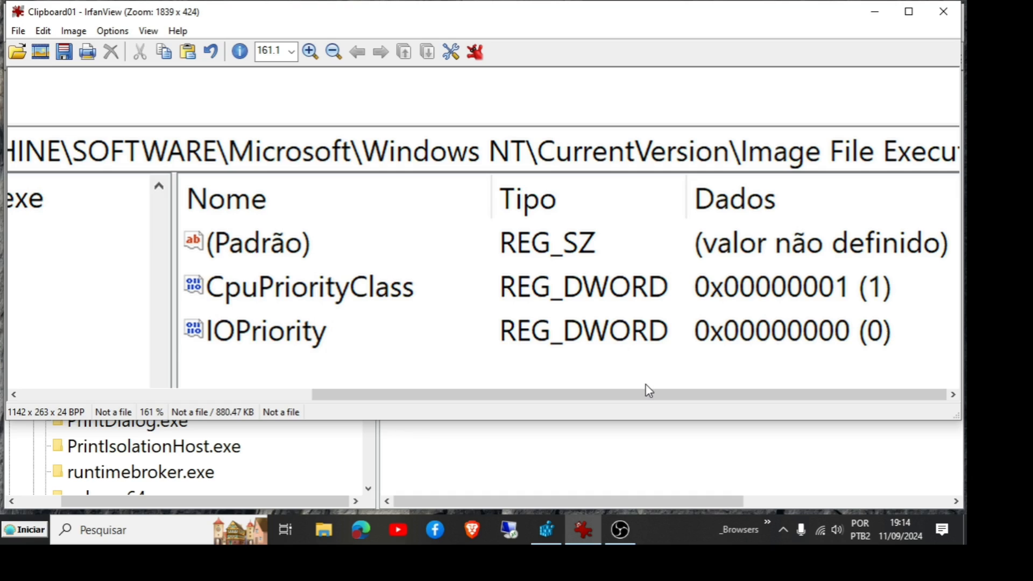
left_click_drag(676, 397, 258, 398)
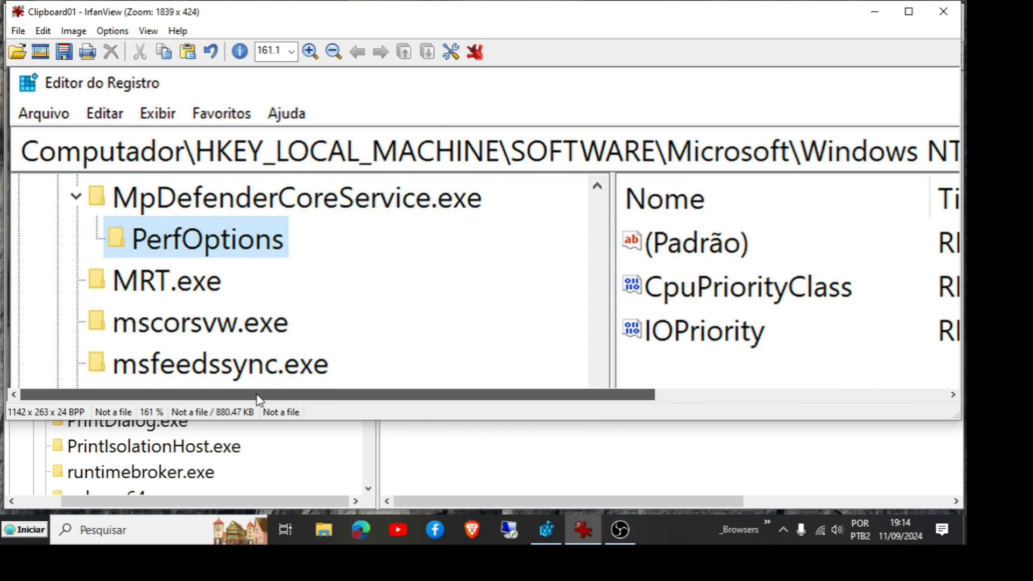
left_click(554, 525)
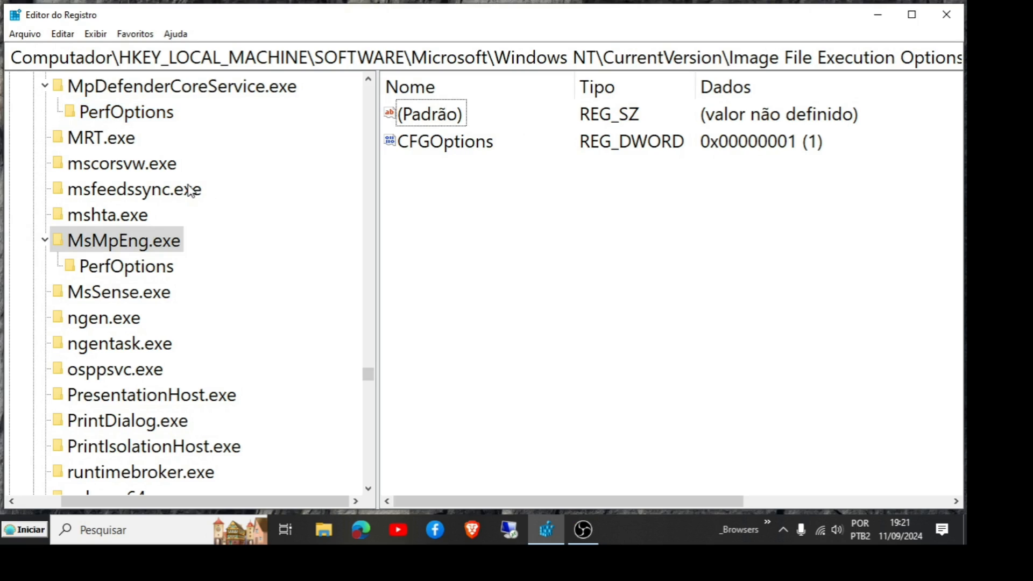
left_click(142, 273)
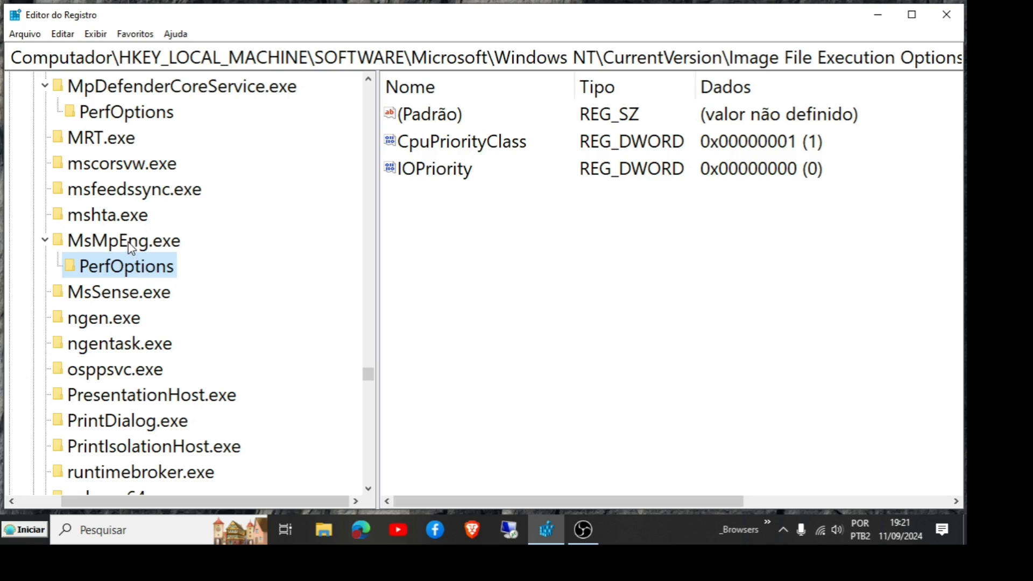
Step: Open the registry export dialog for the MsMpEng.exe key
left_click(130, 246)
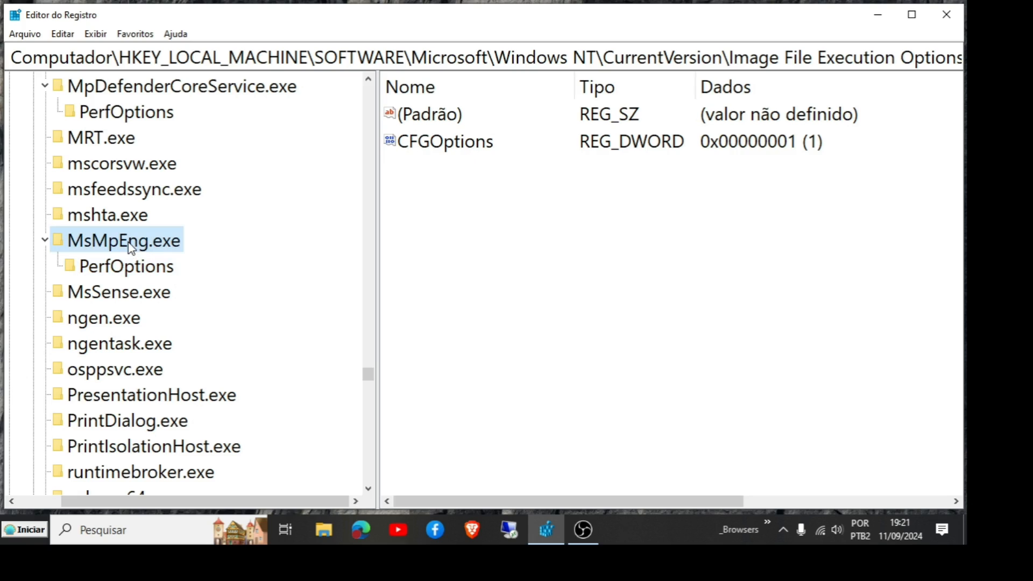
right_click(131, 248)
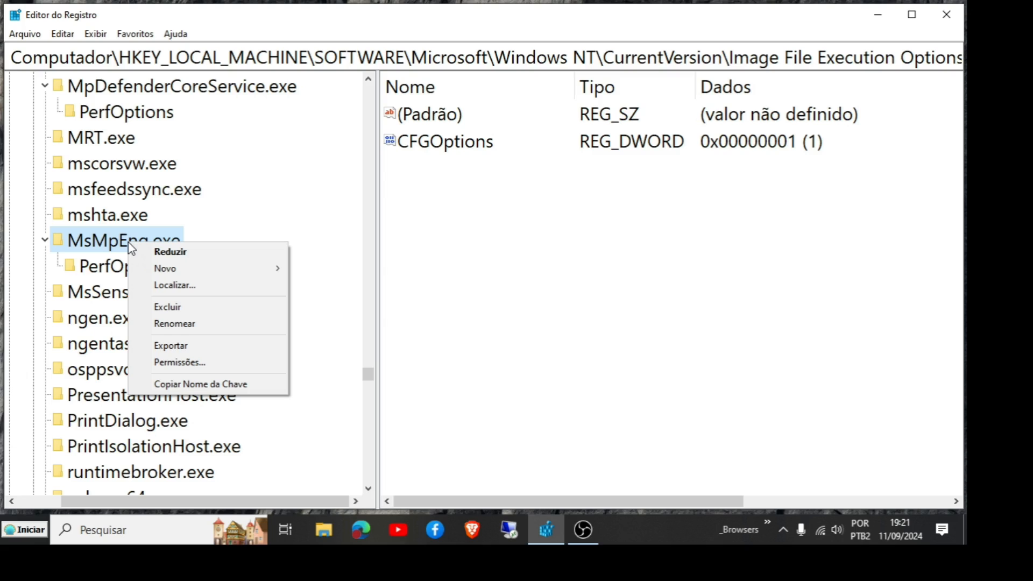
left_click(181, 350)
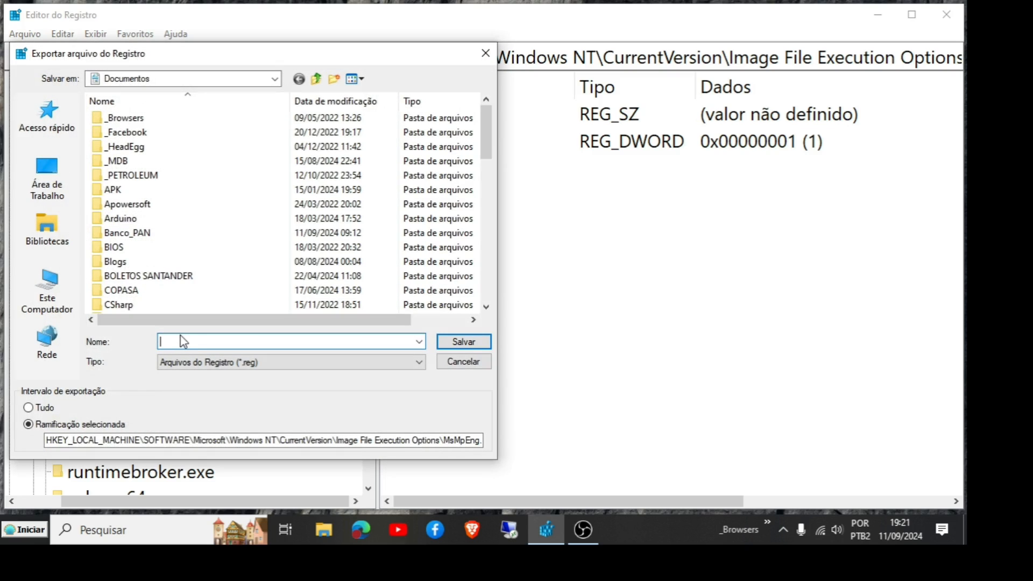
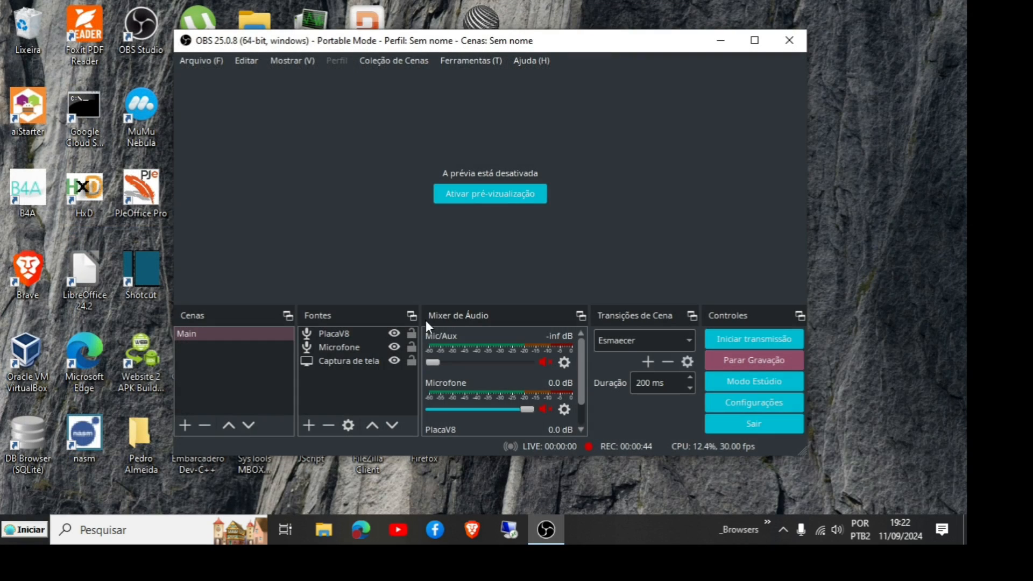
Step: Open File Explorer to the Documentos folder and sort its files by modification date
left_click(320, 531)
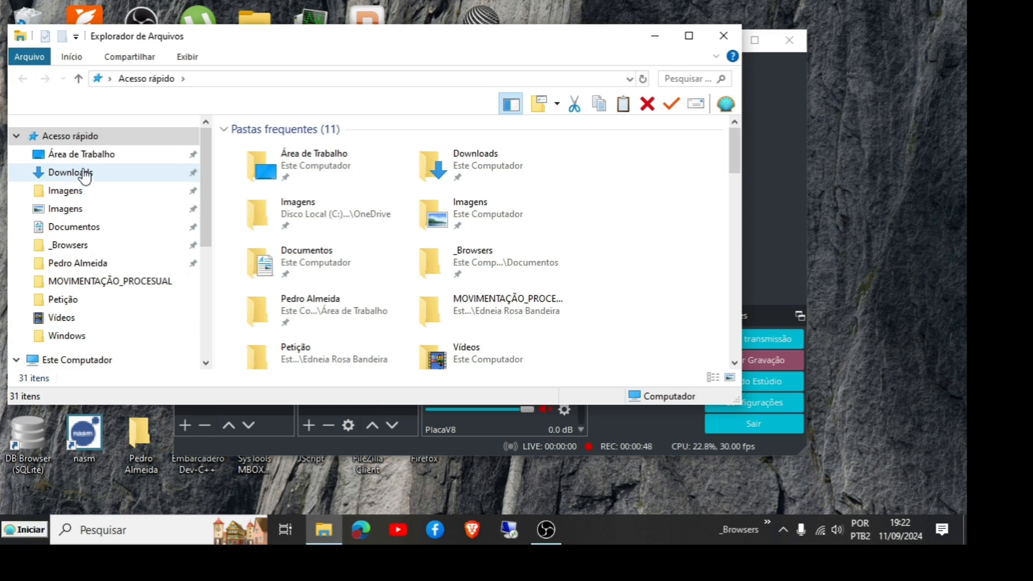
left_click(81, 230)
left_click(499, 127)
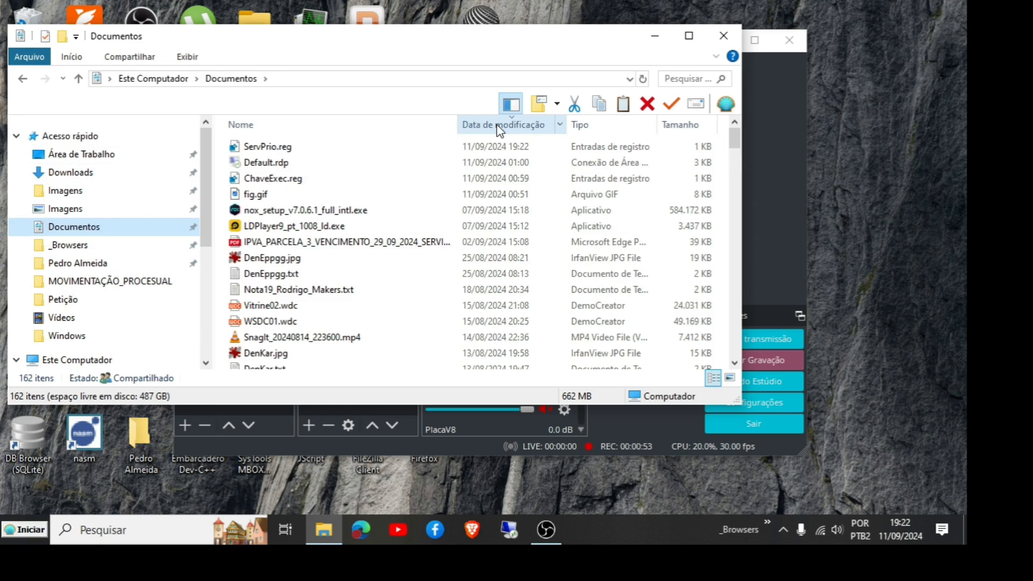
Step: Open the exported ServPrio.reg file with SciTE - a Scintilla based Text Editor through Open With's other apps list
left_click(262, 147)
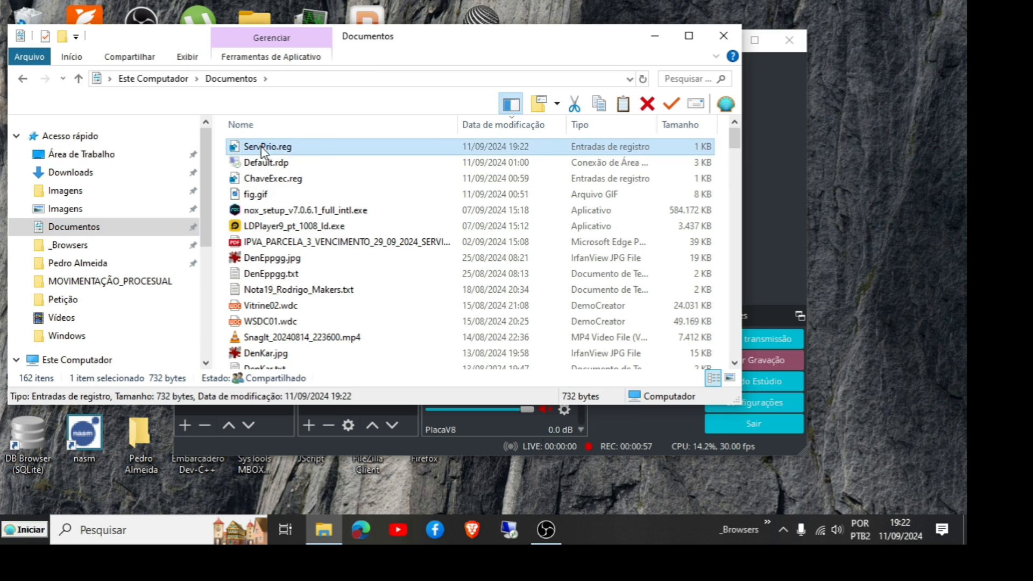
right_click(261, 147)
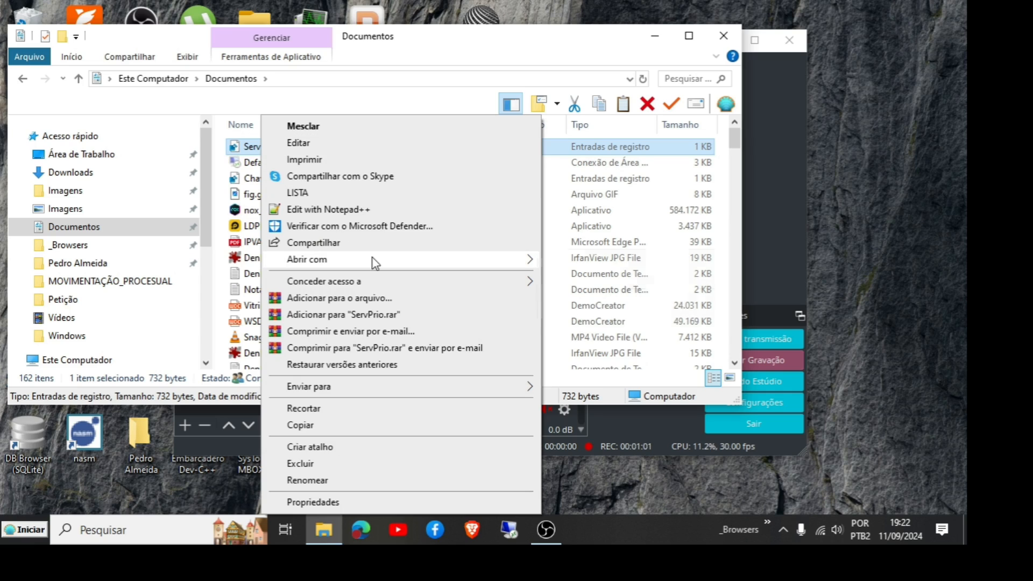
mouse_move(375, 263)
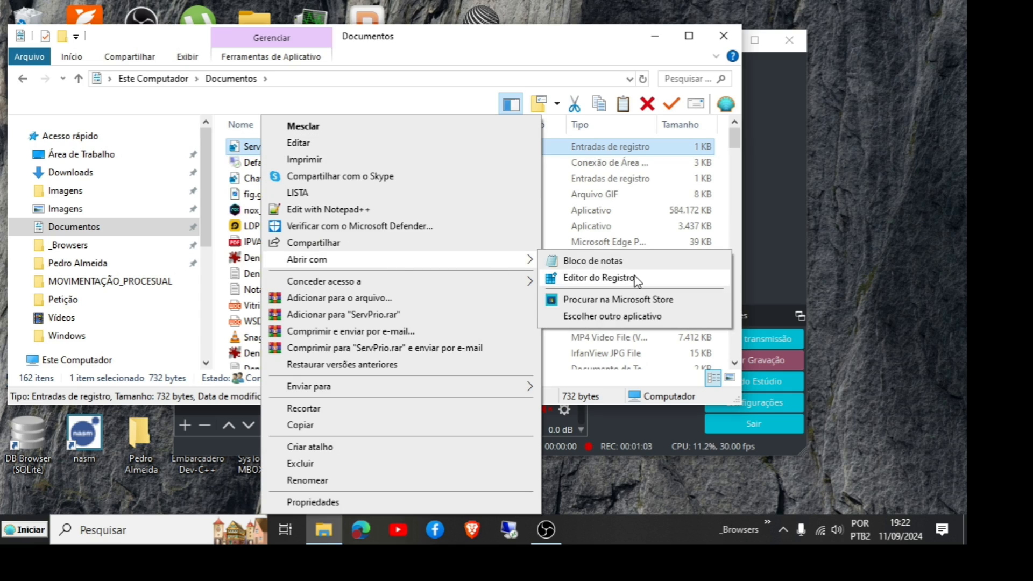
left_click(625, 317)
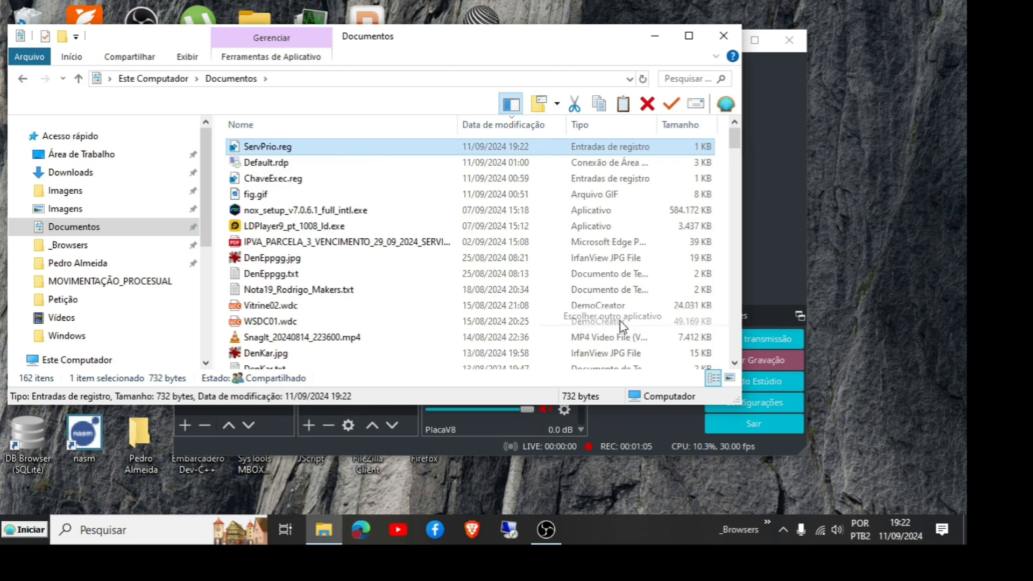
left_click(398, 360)
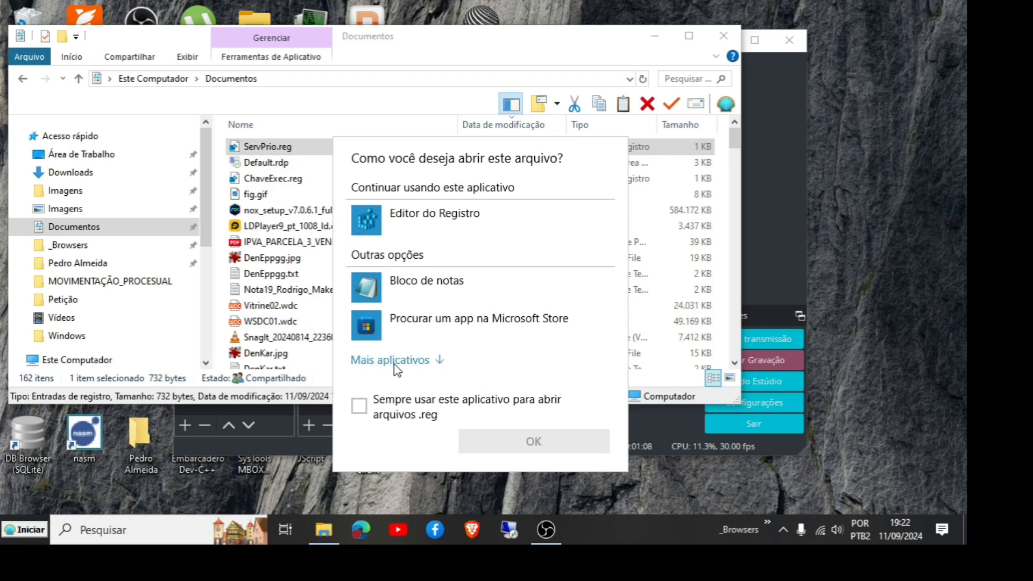
scroll(405, 334, "down", 2)
scroll(404, 335, "down", 3)
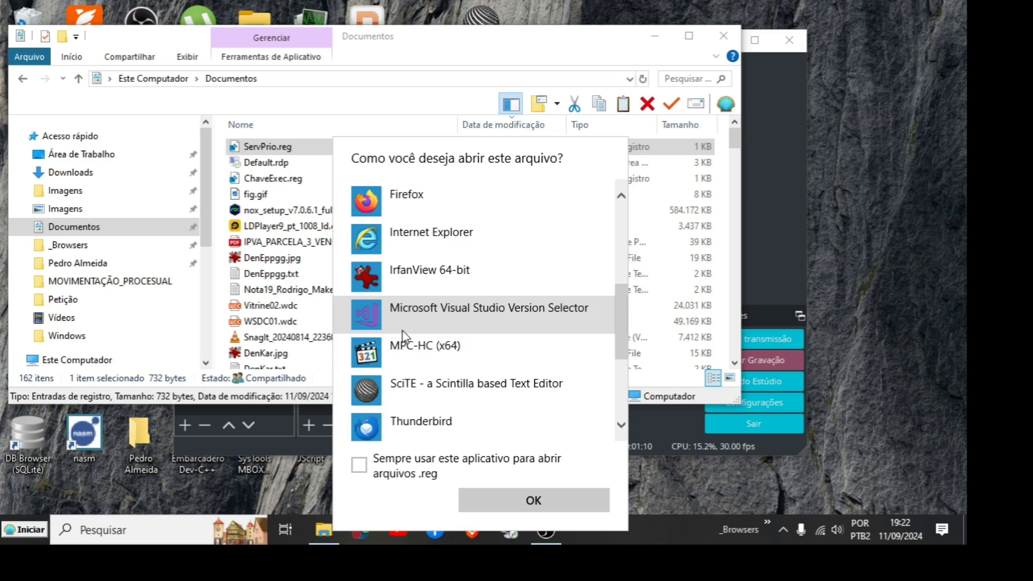
left_click(402, 385)
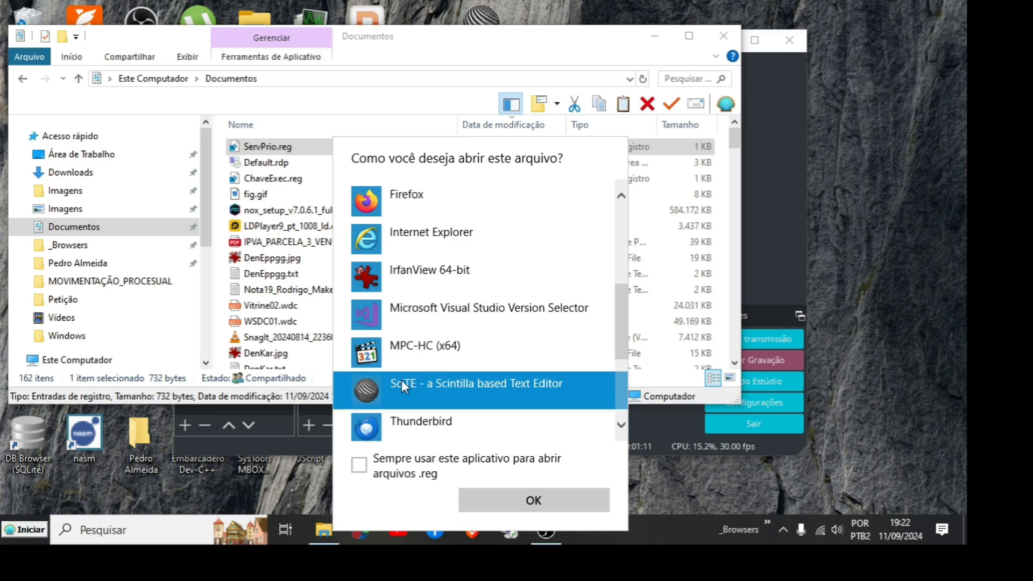
left_click(560, 500)
Step: Widen the SciTE window, enlarge the text, and scroll along the MsMpEng.exe registry key paths in ServPrio.reg
left_click_drag(637, 300, 837, 300)
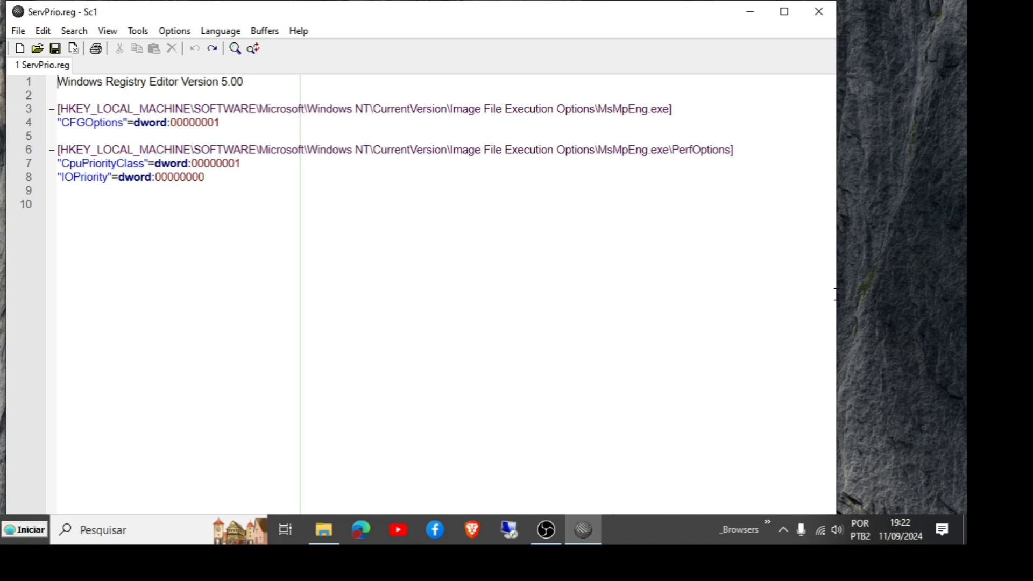
scroll(834, 294, "up", 5)
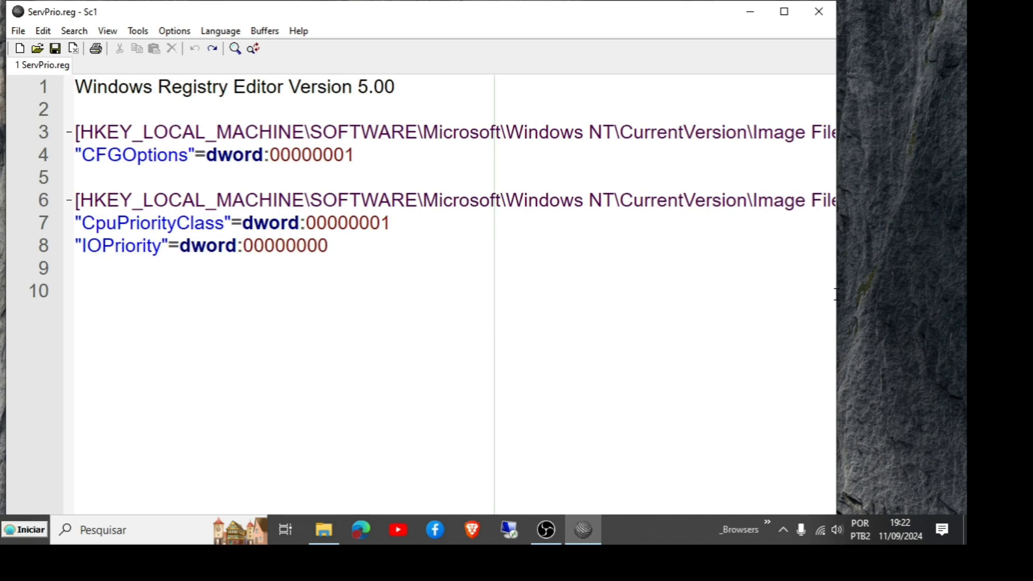
left_click_drag(169, 133, 749, 143)
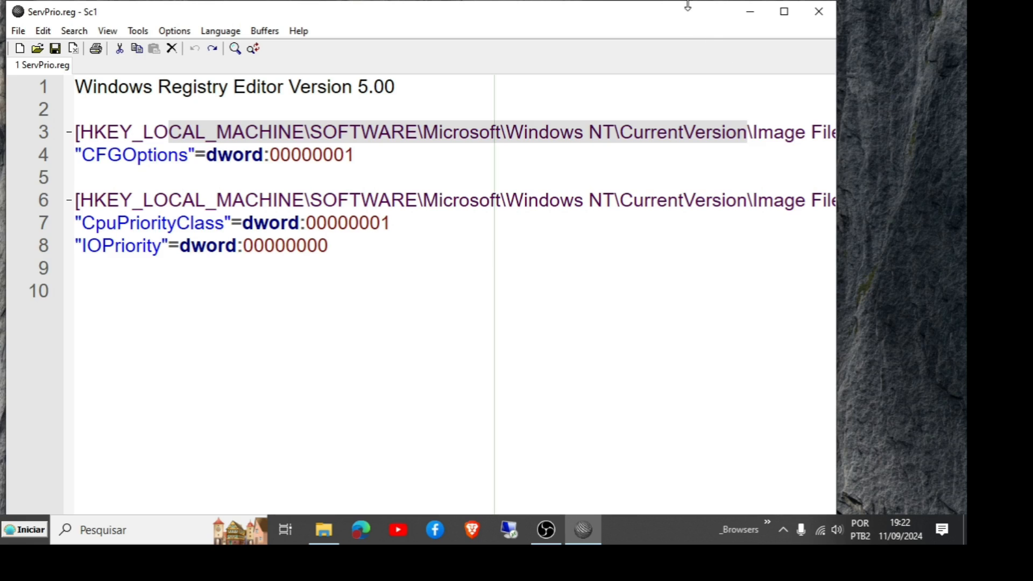
left_click_drag(688, 1, 688, 23)
left_click_drag(688, 24, 687, 60)
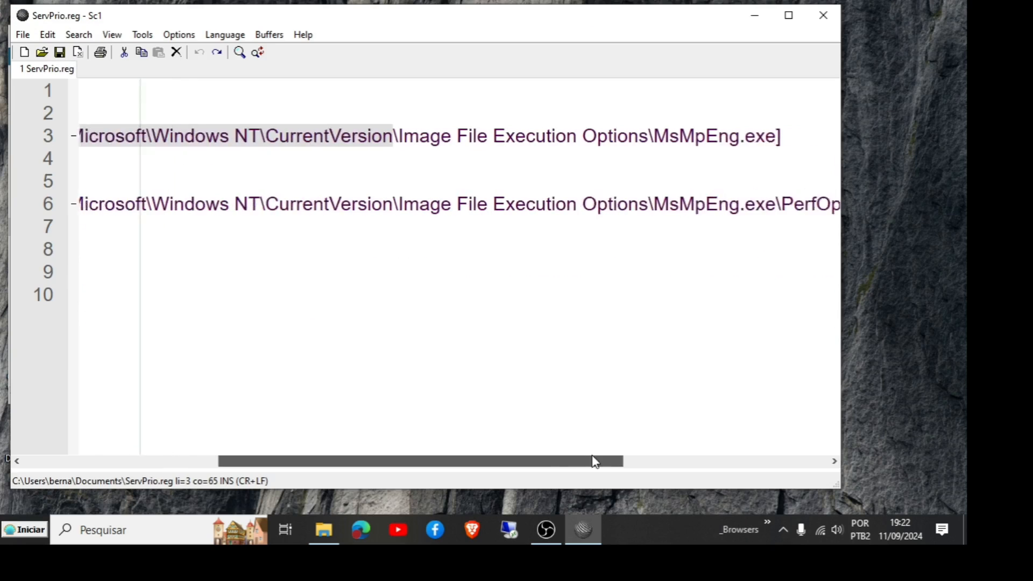
left_click_drag(595, 461, 617, 461)
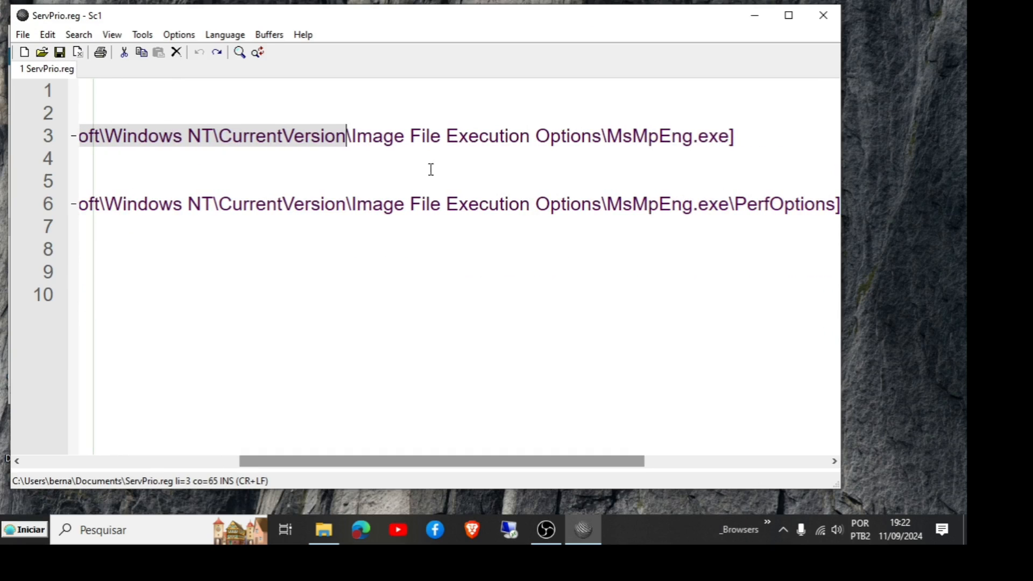
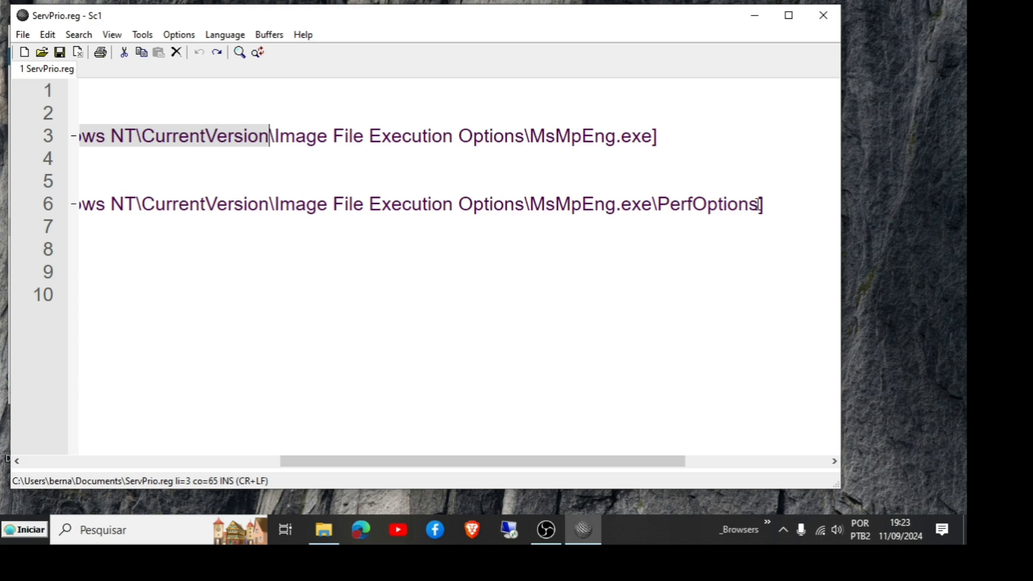
Step: Scroll ServPrio.reg back to the start of its lines to view the CpuPriorityClass and IOPriority entries
left_click_drag(583, 464, 171, 476)
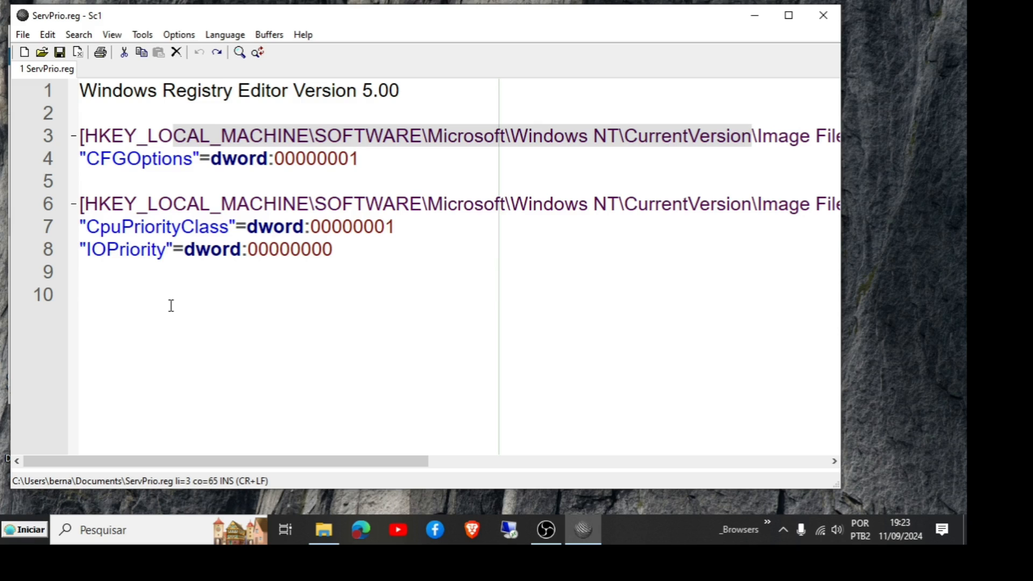
Step: Open Task Manager from the taskbar and scroll through its list of background processes
right_click(645, 531)
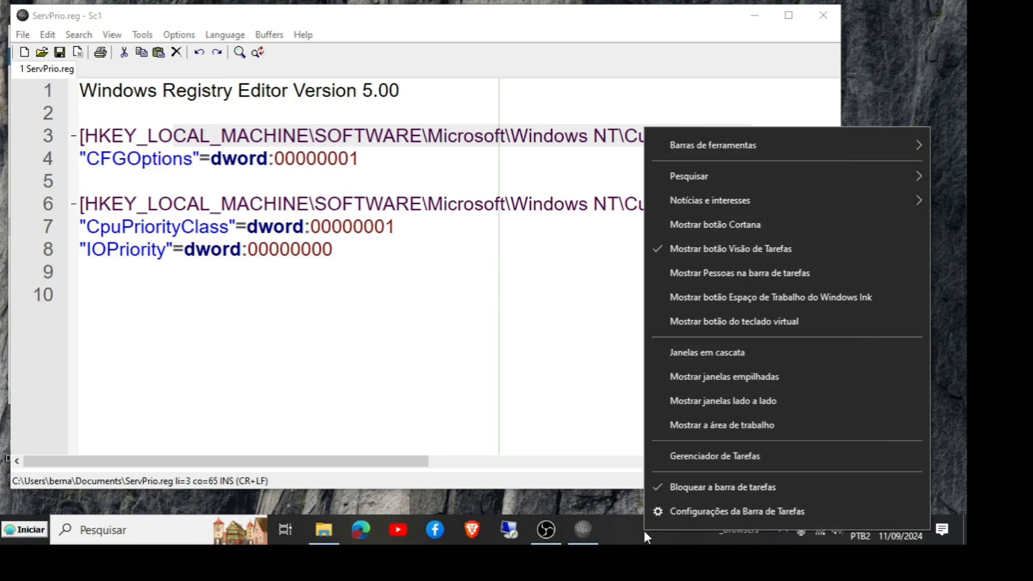
left_click(706, 455)
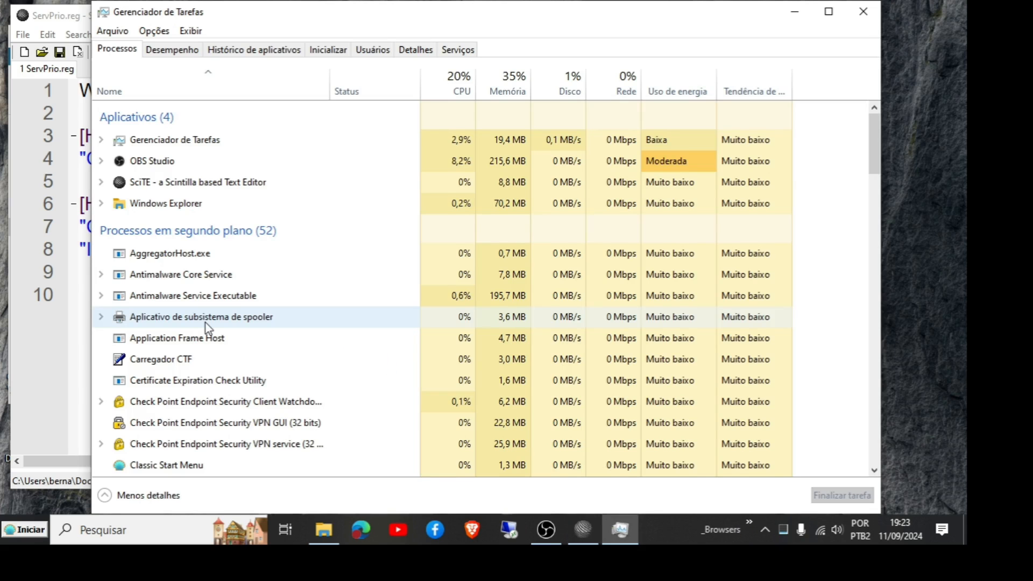
scroll(206, 323, "down", 1)
scroll(206, 323, "down", 1)
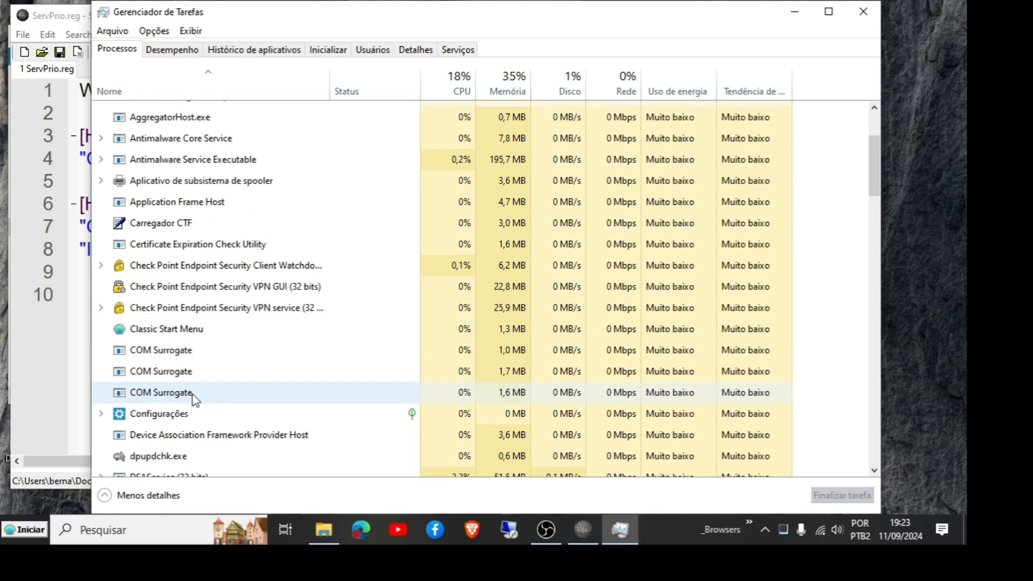
Step: Switch to the Details view, sort the processes by name, and select DSAService.exe
left_click(422, 48)
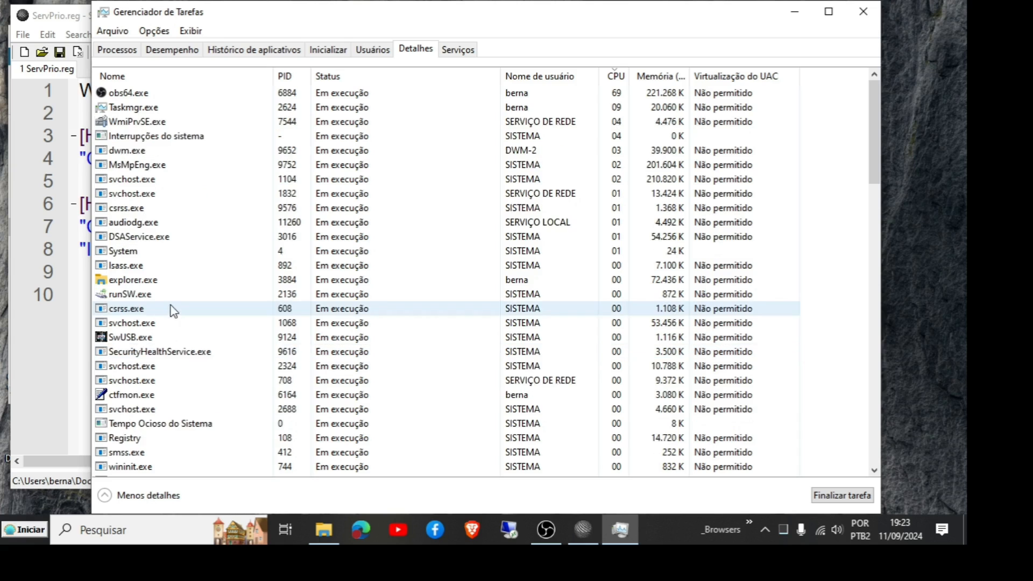
left_click(134, 76)
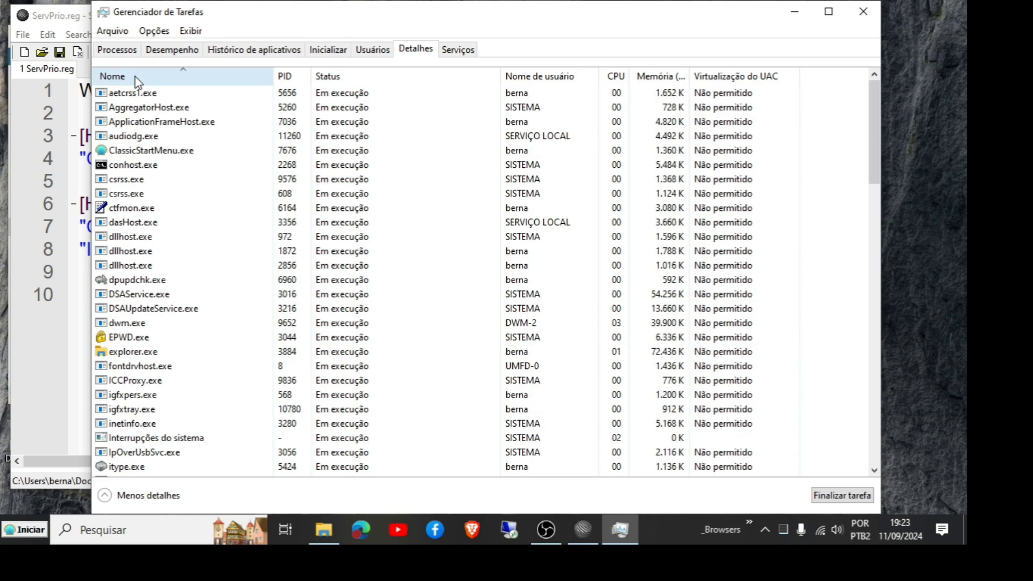
left_click(158, 296)
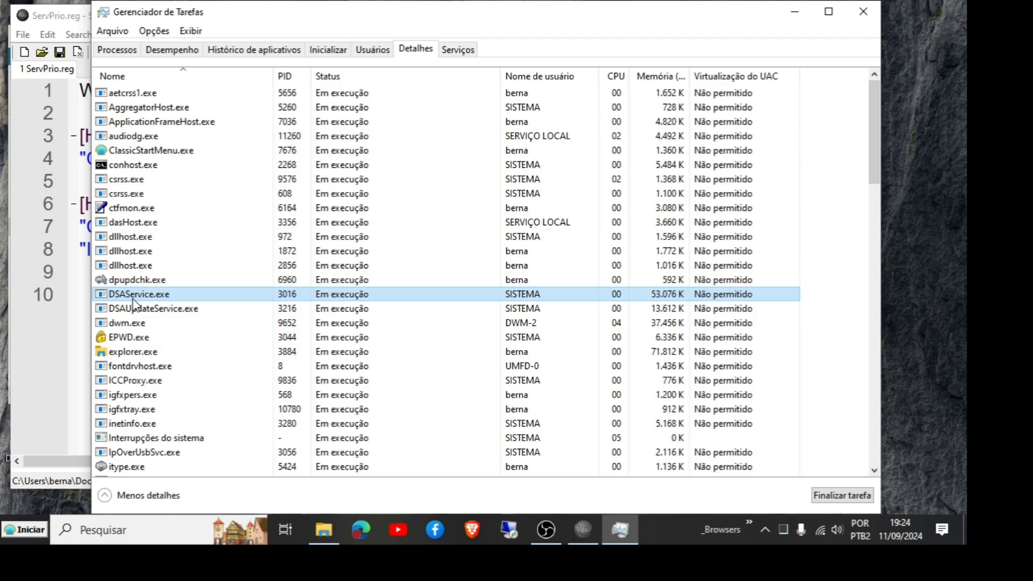
Step: Return to ServPrio.reg, scroll right along the key paths, and select the word MsMpEng on line 3
left_click(84, 310)
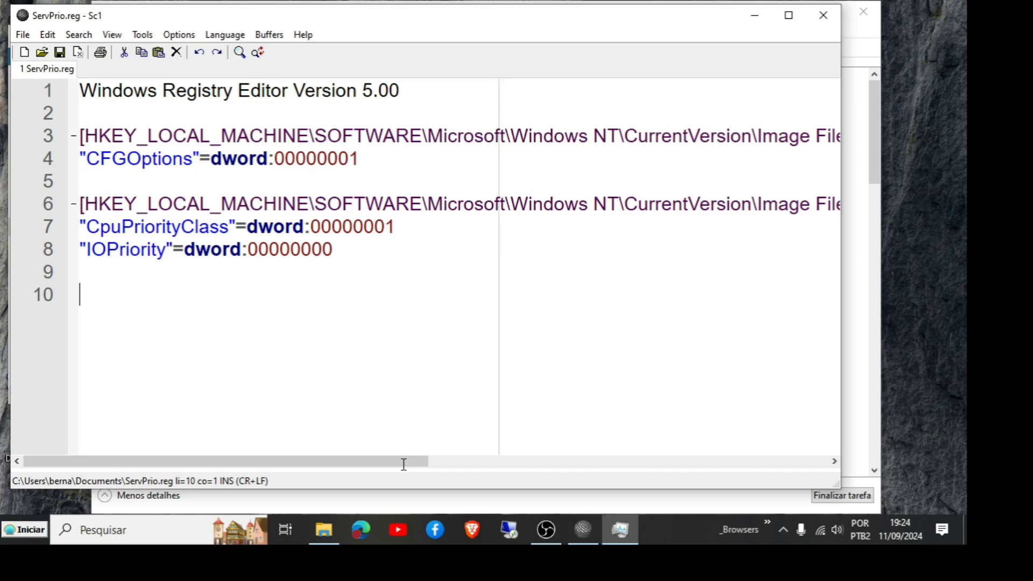
left_click_drag(403, 462, 671, 466)
double_click(580, 136)
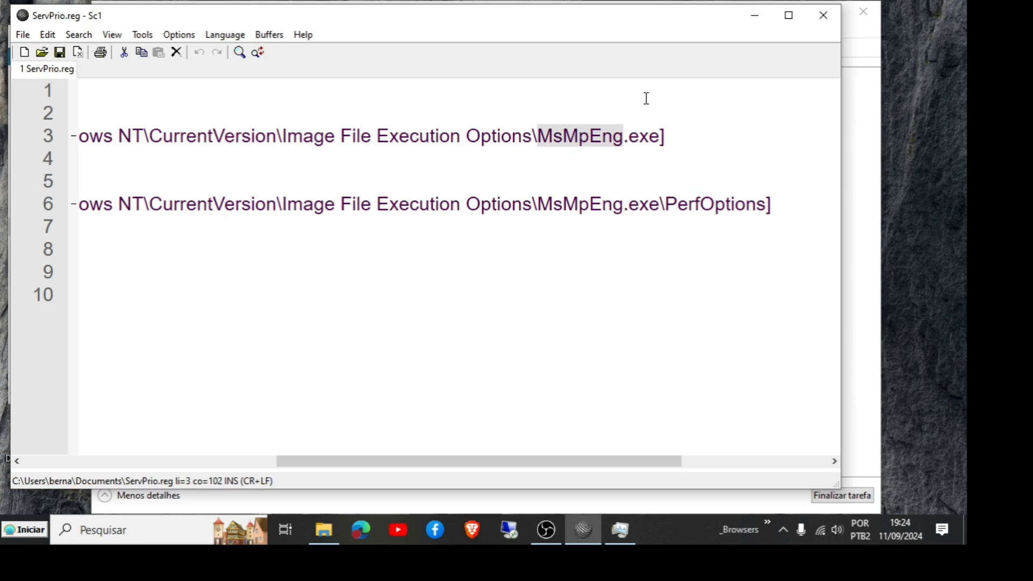
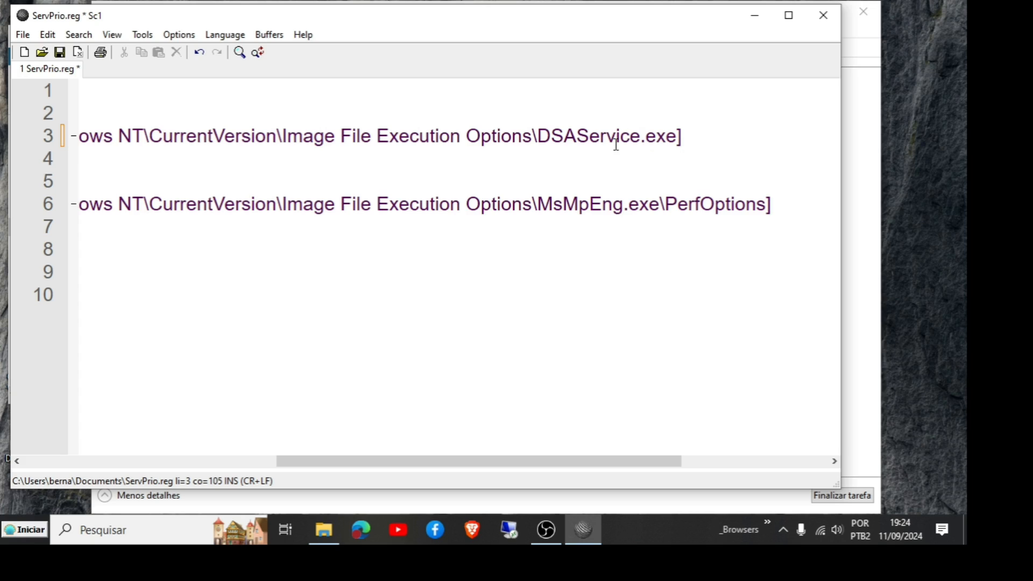
Step: Select the word DSAService in the key path on line 3
double_click(616, 141)
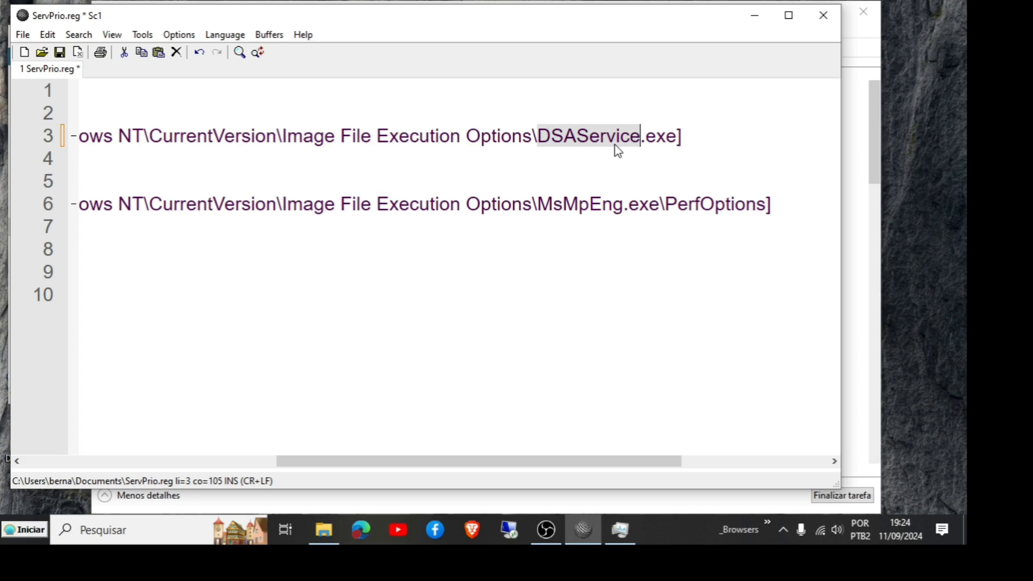
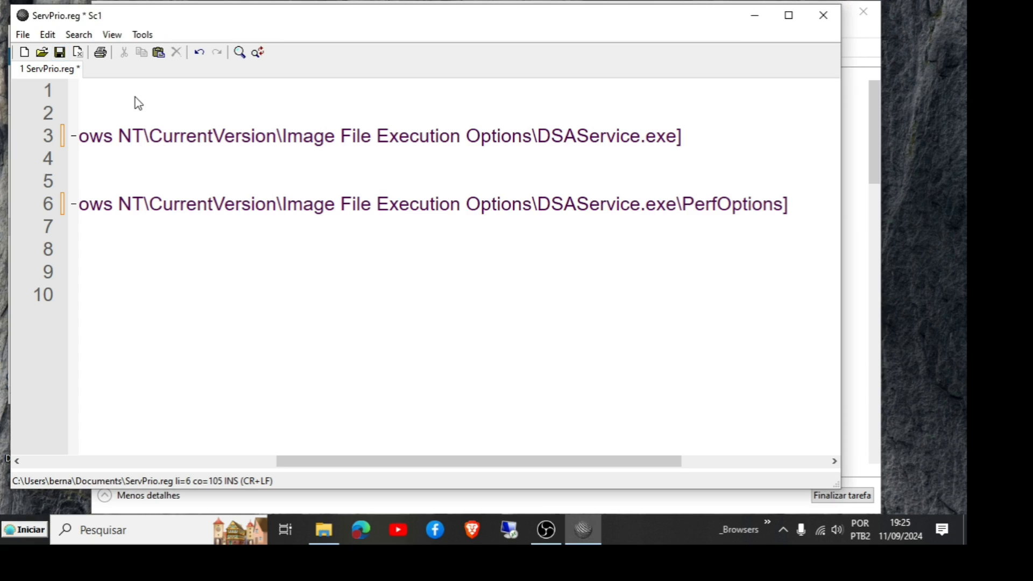
Step: Merge ServPrio.reg into the registry, confirming the import, and close the File Explorer windows
left_click(324, 532)
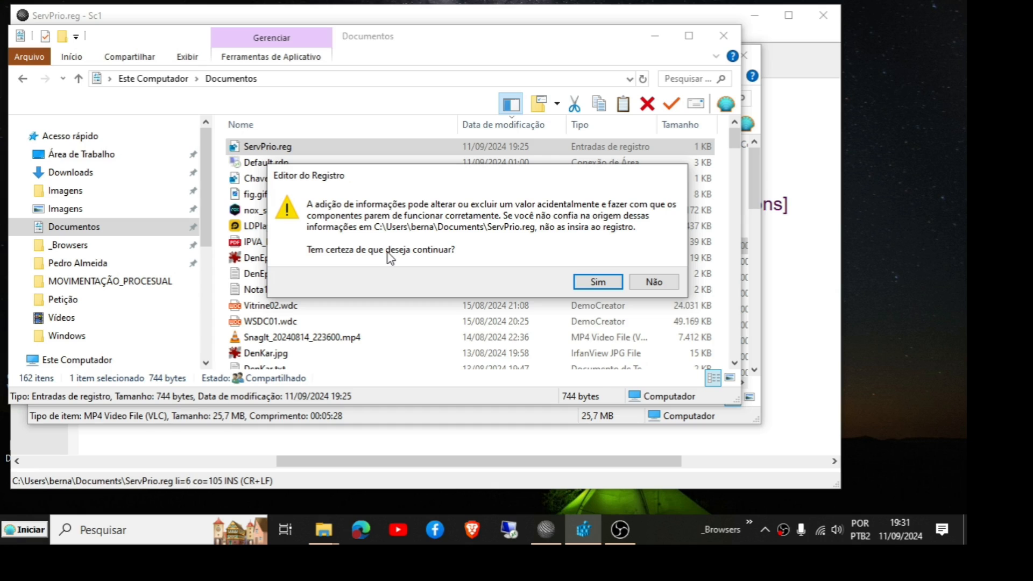
left_click(598, 284)
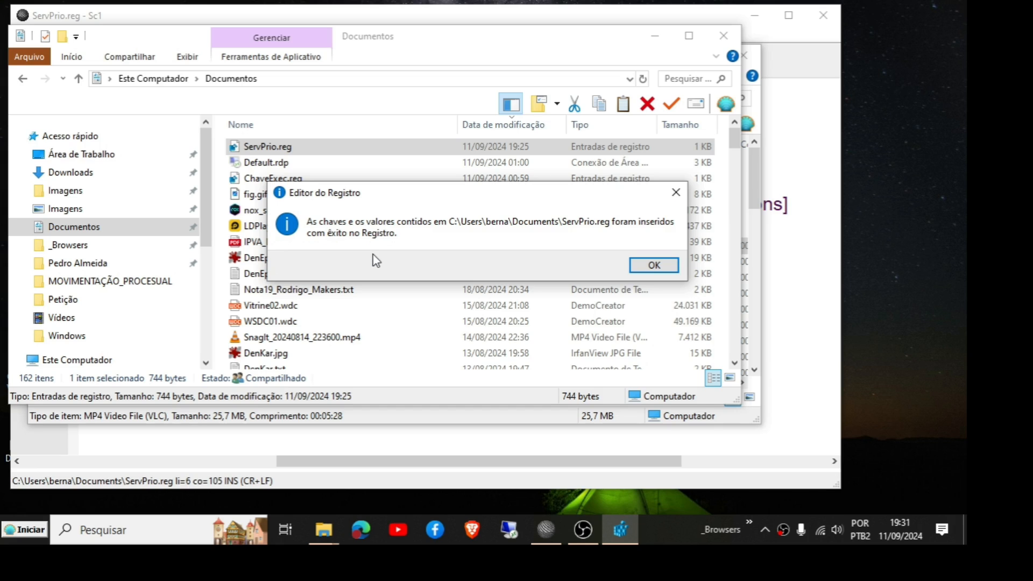
left_click(670, 269)
left_click(727, 40)
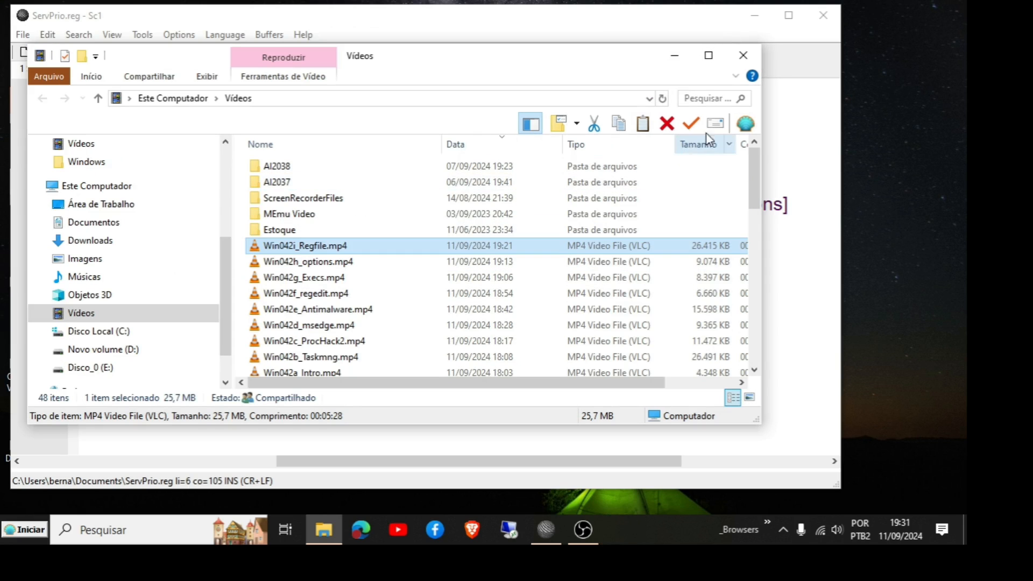
left_click(743, 57)
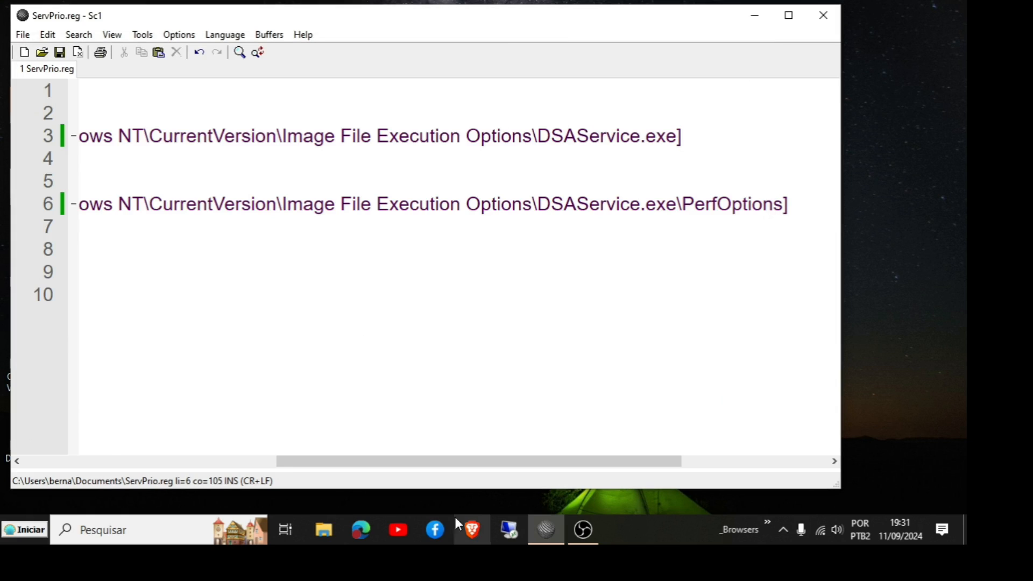
Step: Open Registry Editor to check the DSAService.exe PerfOptions key values
left_click(79, 525)
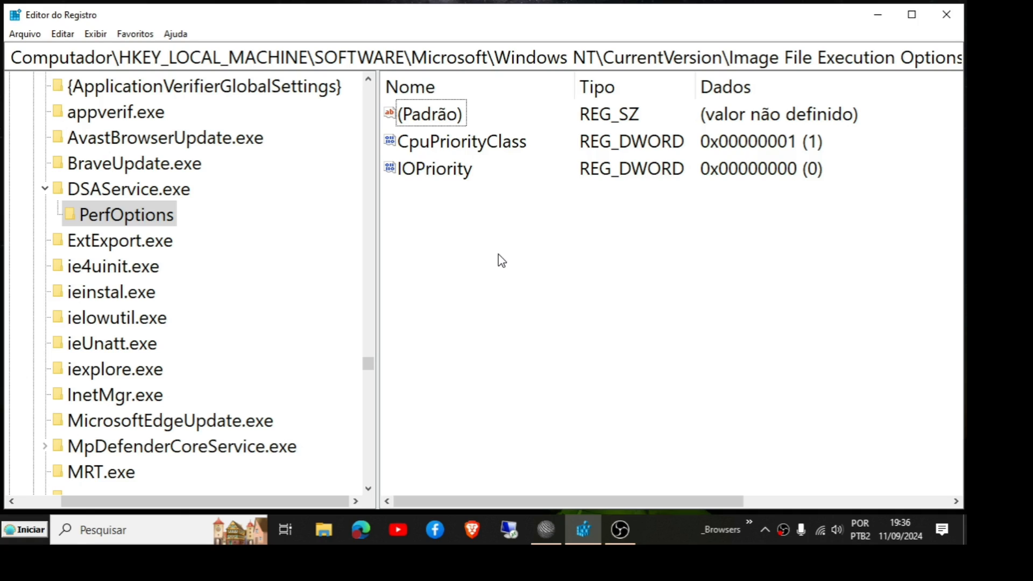
Step: In Process Hacker, set the I/O priority of UserOOBEBroker.exe to Very low
left_click(550, 534)
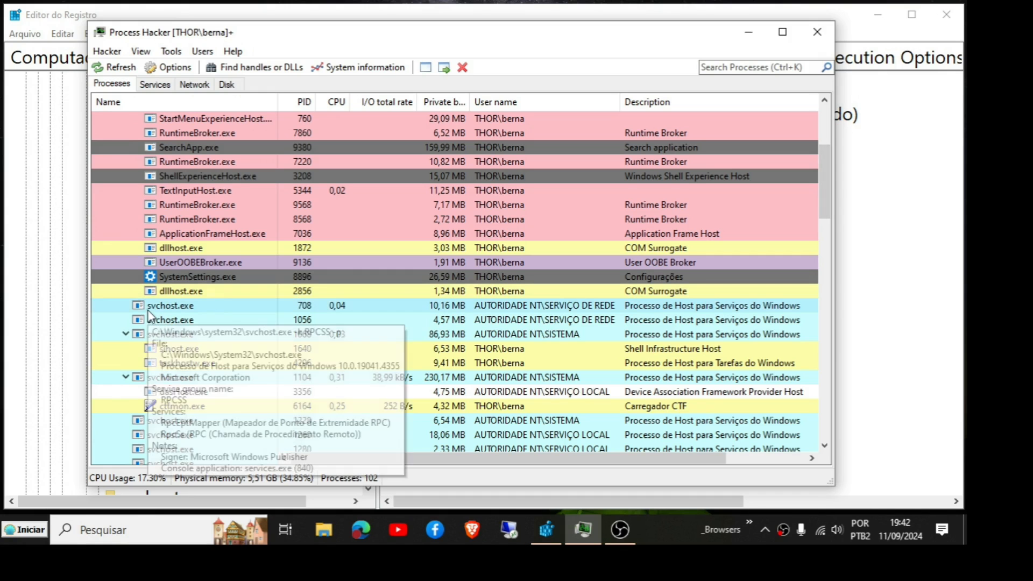
mouse_move(177, 262)
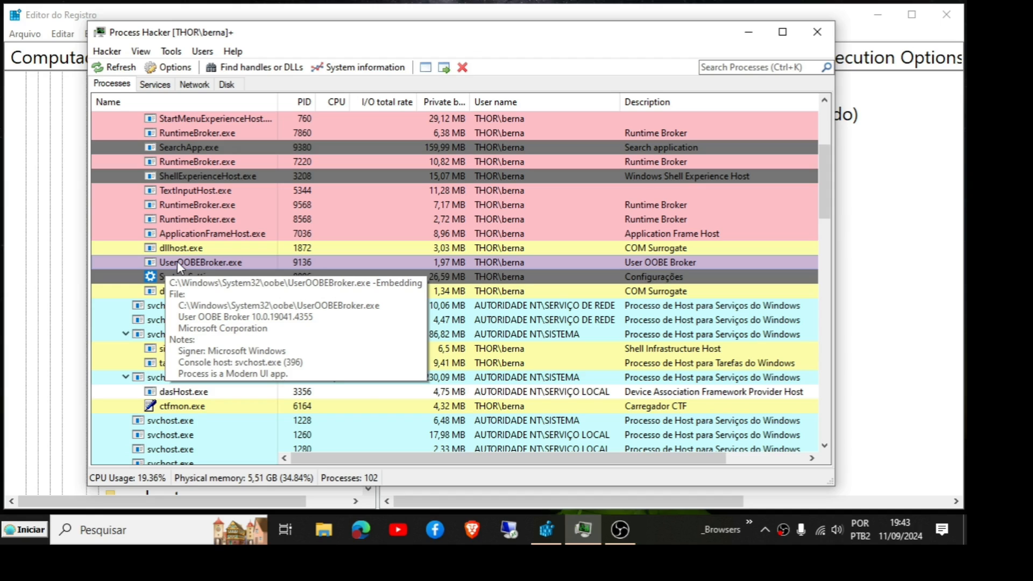
right_click(177, 261)
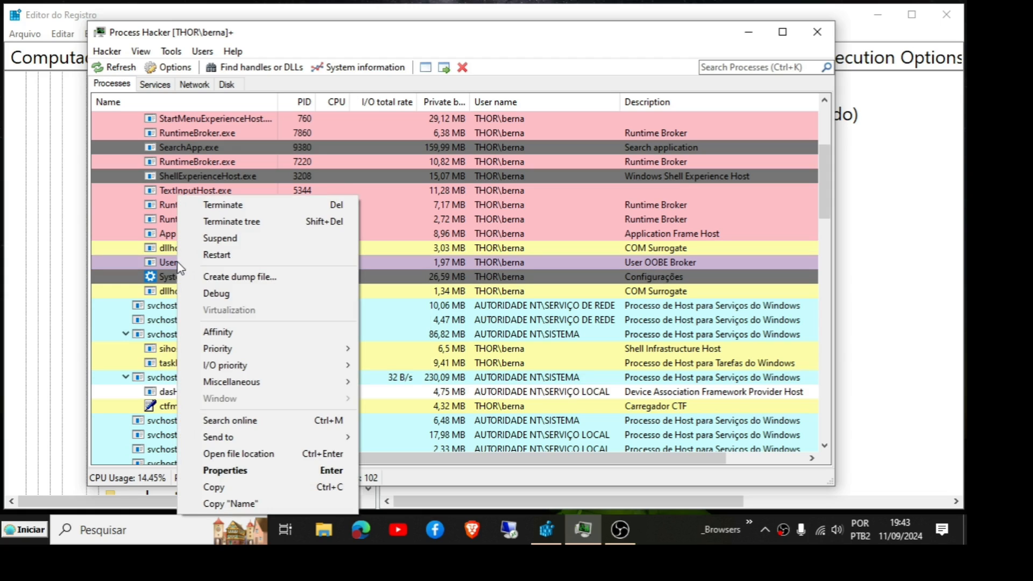
mouse_move(235, 351)
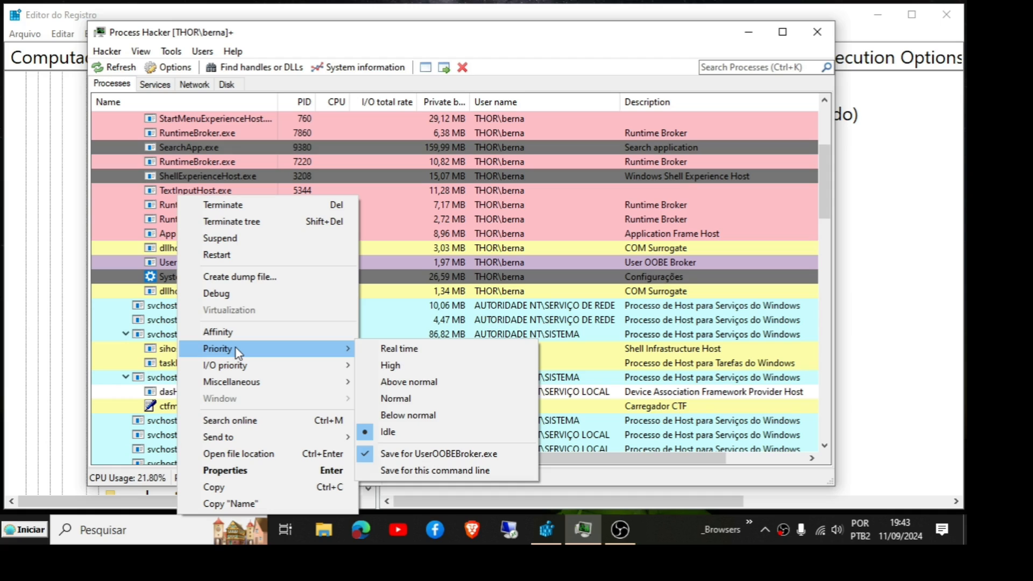
mouse_move(273, 367)
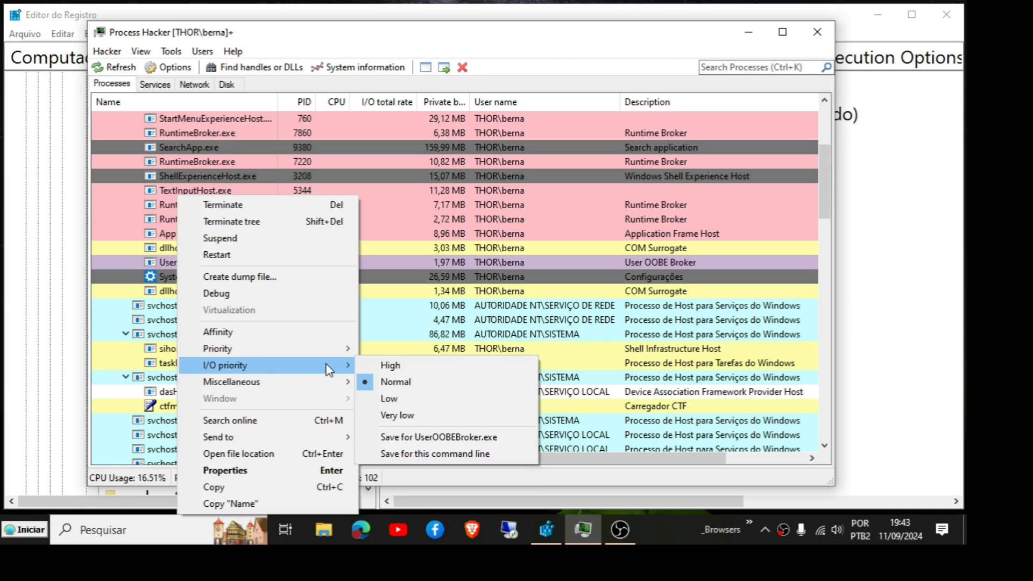
left_click(409, 417)
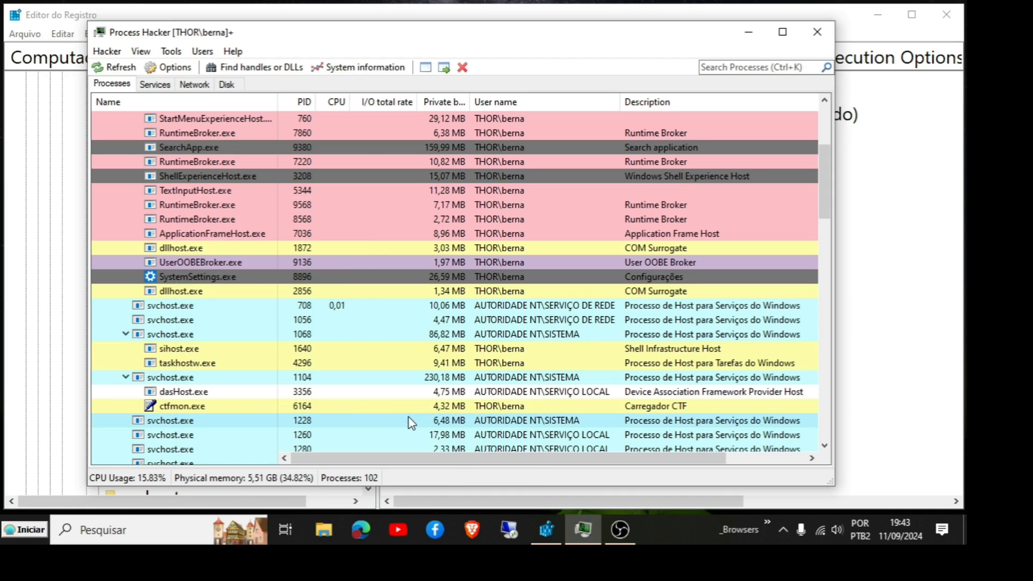
Step: Browse the process list and context menu options to examine DSAService.exe and the other service processes
mouse_move(221, 278)
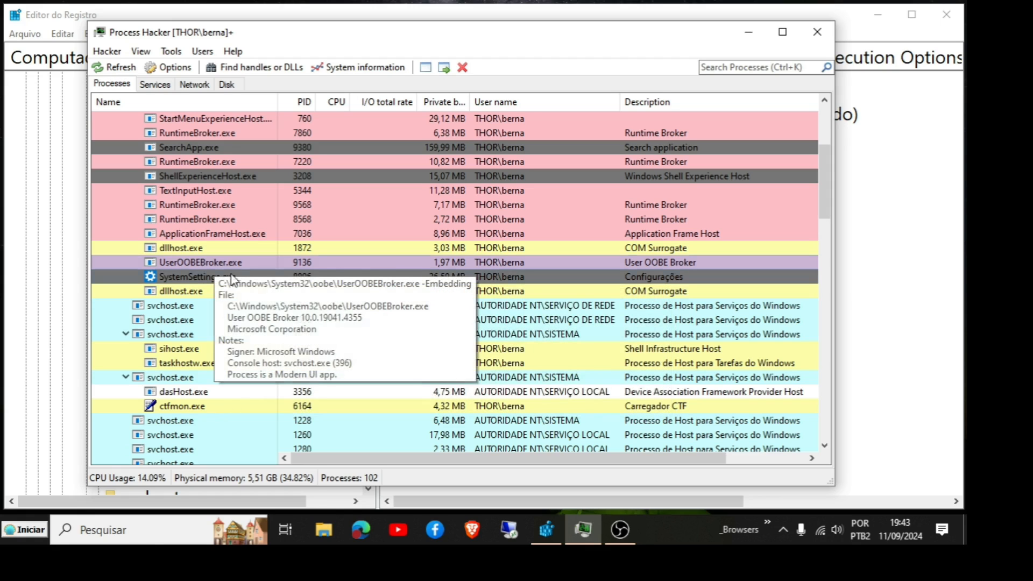
scroll(222, 355, "down", 6)
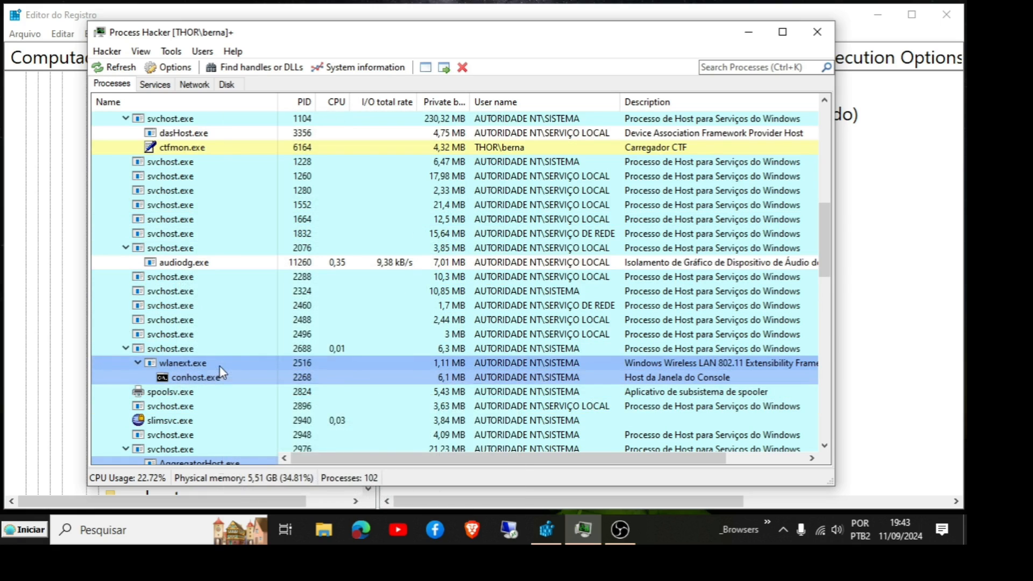
scroll(227, 382, "down", 1)
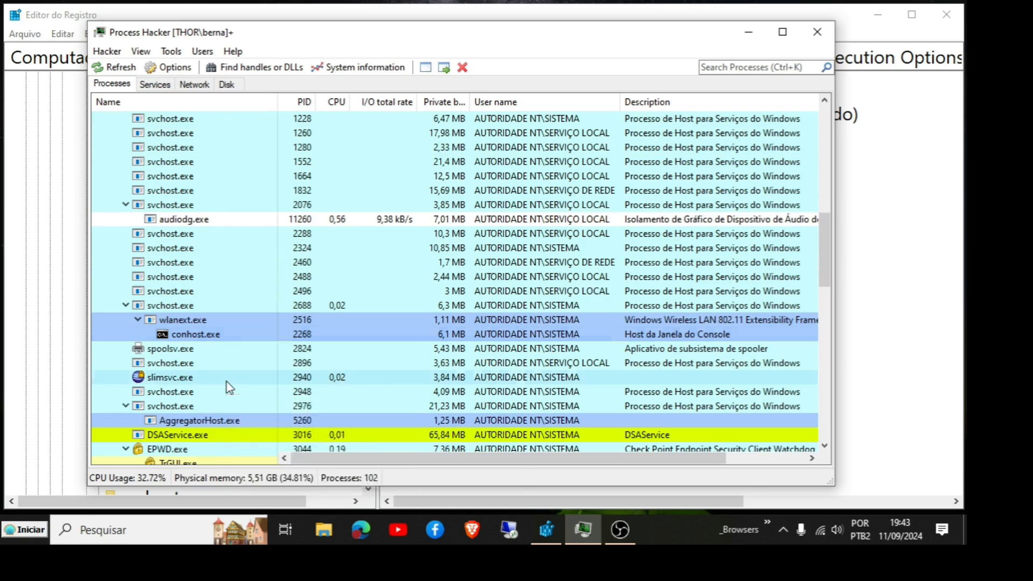
right_click(170, 352)
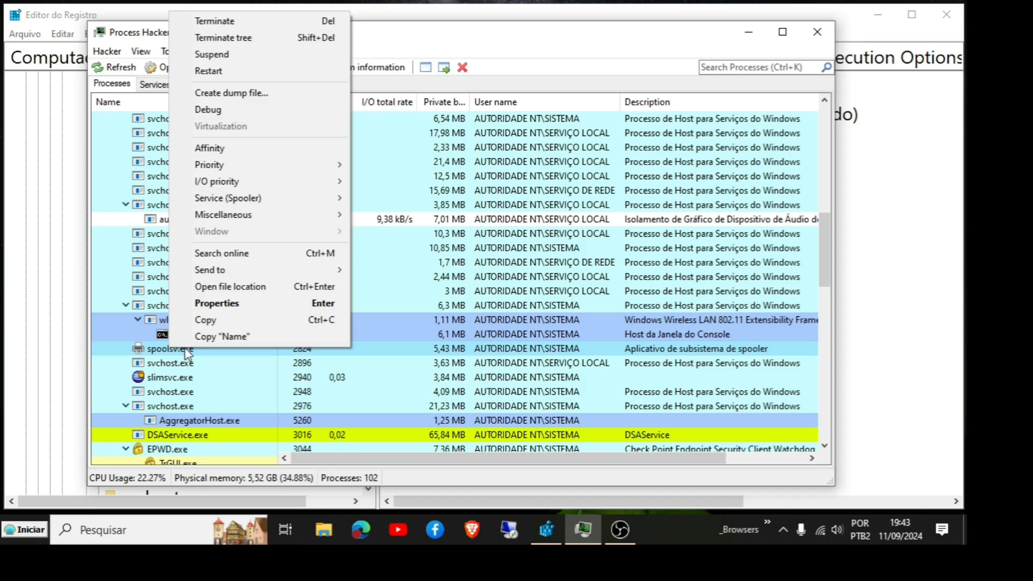
mouse_move(215, 185)
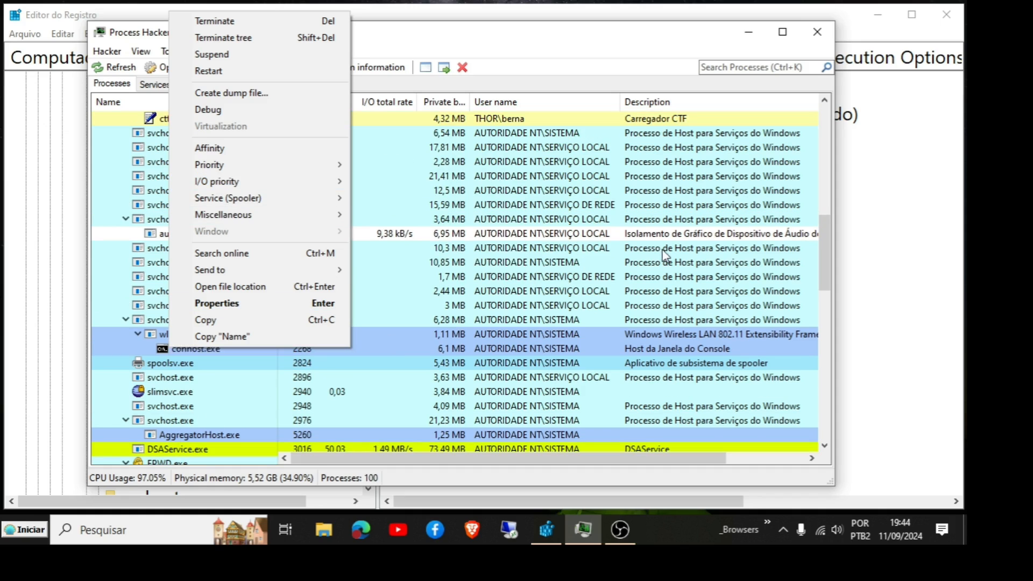
left_click_drag(828, 254, 839, 342)
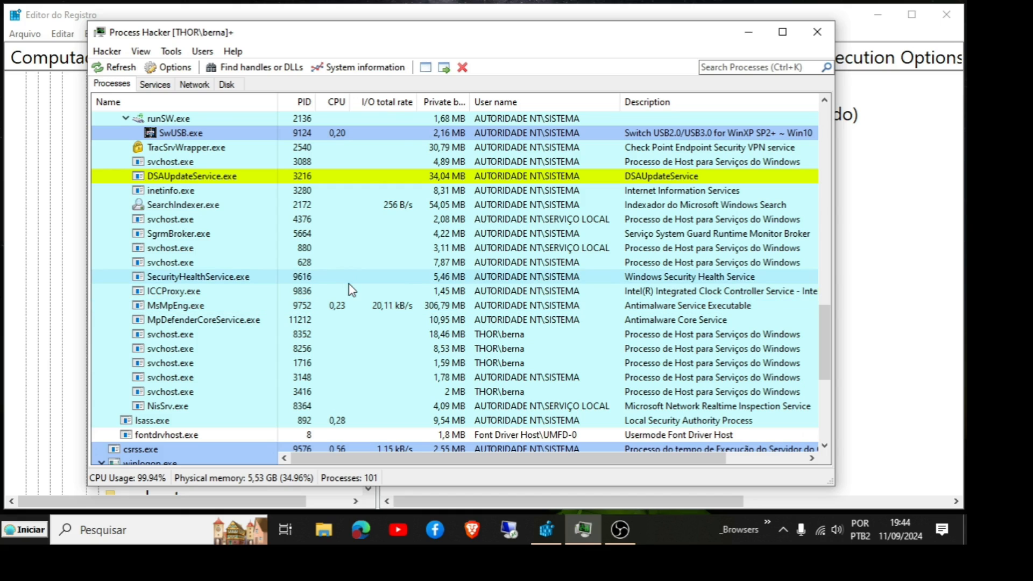